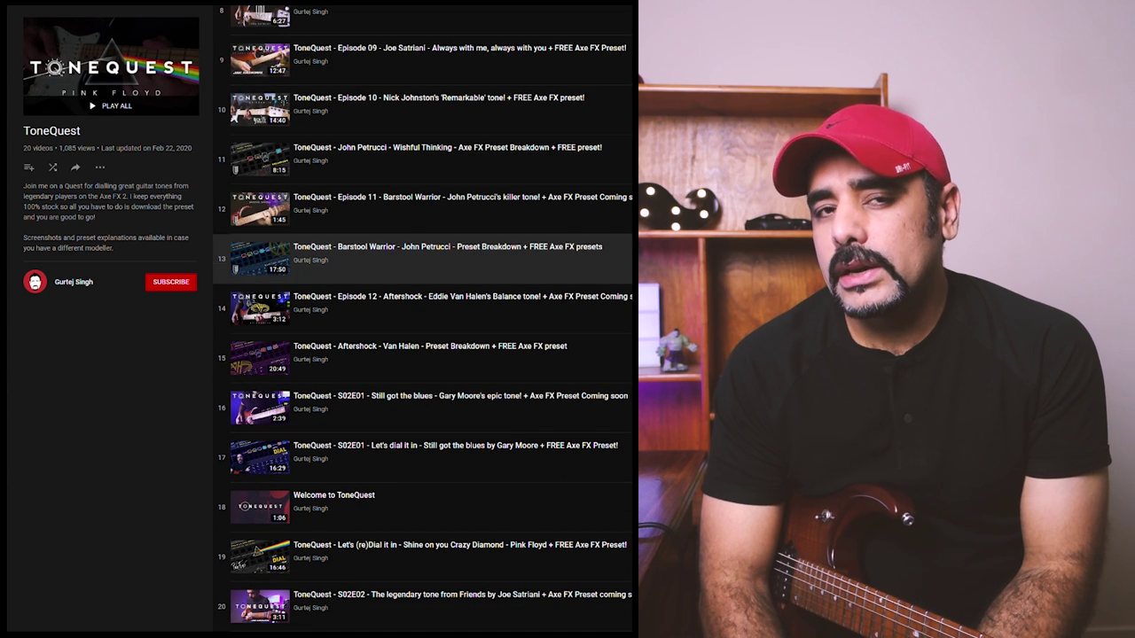
- Ask to subscribe to the ToneQuest channel from its playlist page
{"action": "left_click", "coordinate": [159, 291]}
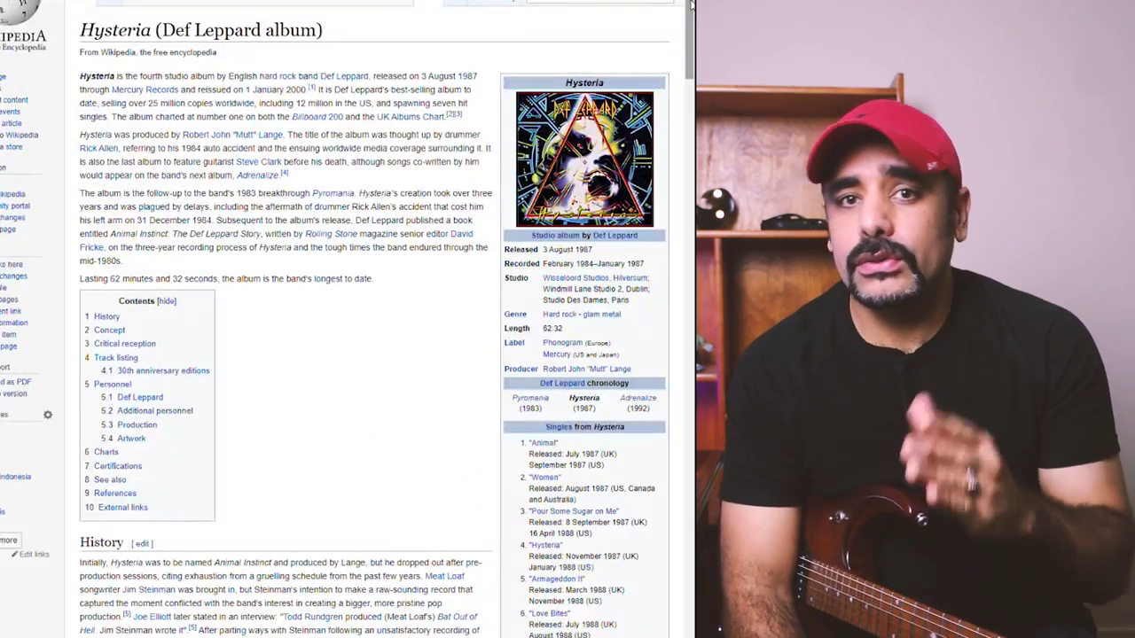
- Scroll the Hysteria article to Concept and highlight the Rockman amplifier sentence
{"action": "left_click_drag", "start_coordinate": [692, 5], "coordinate": [695, 180]}
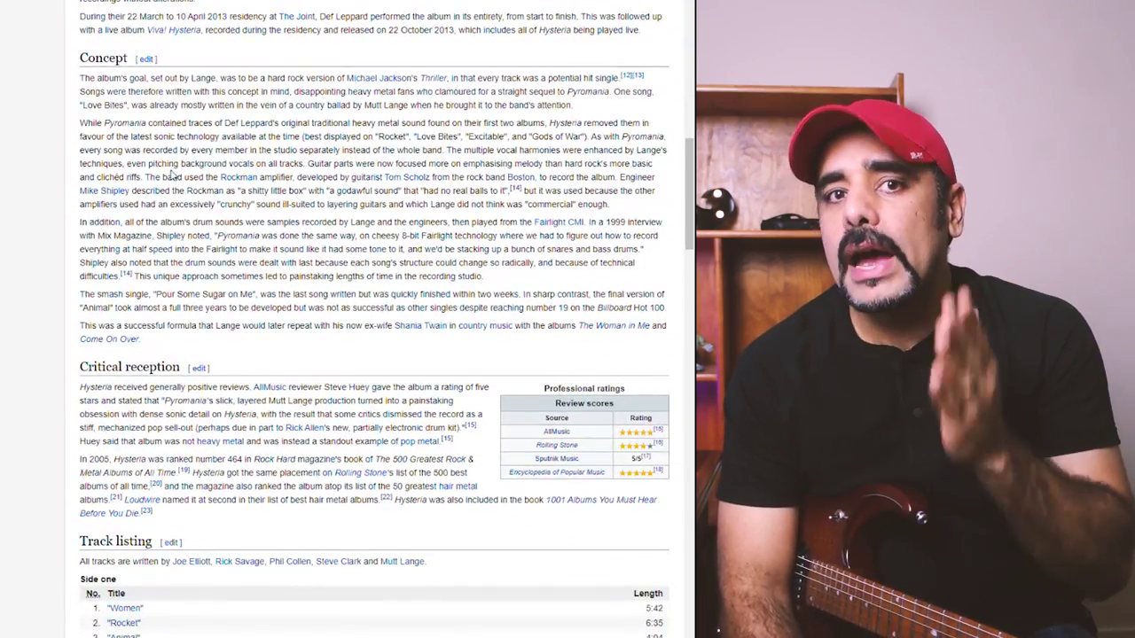
{"action": "left_click_drag", "start_coordinate": [146, 178], "coordinate": [612, 186]}
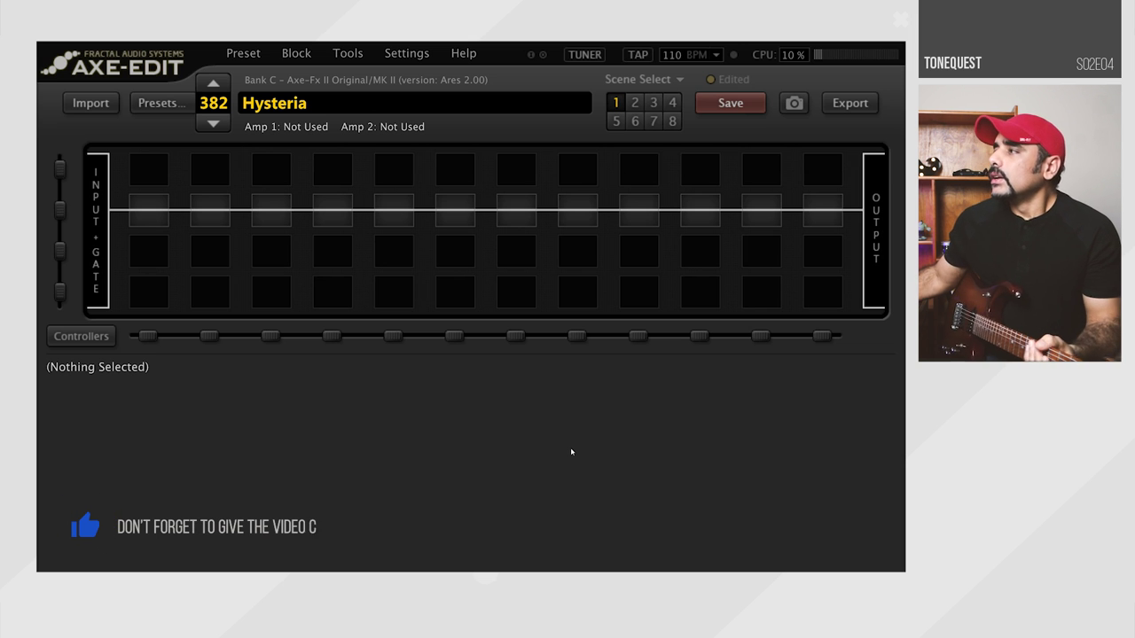
- Insert a Compressor 1 block in the second grid cell, set to Pedal Comp 1
{"action": "right_click", "coordinate": [228, 219]}
{"action": "mouse_move", "coordinate": [293, 310]}
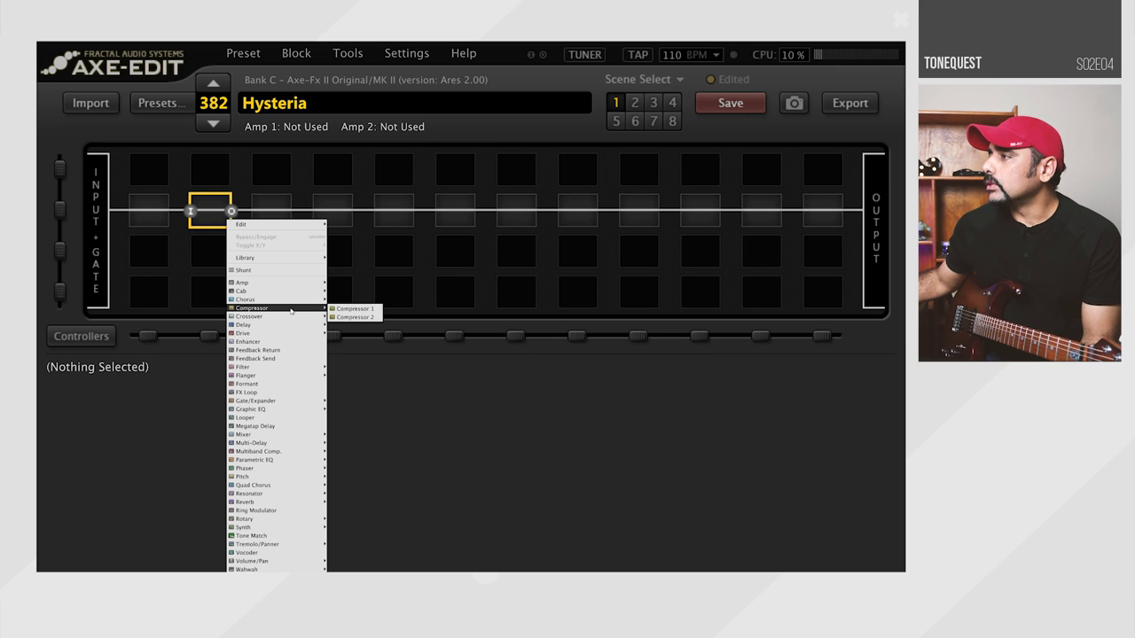
{"action": "left_click", "coordinate": [360, 311]}
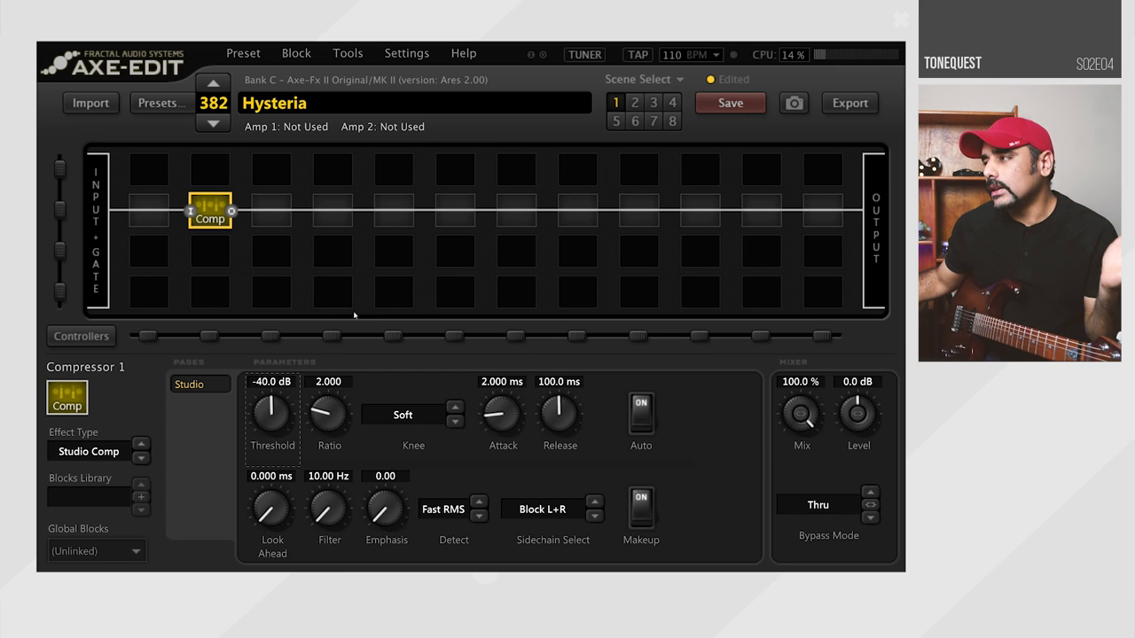
{"action": "left_click", "coordinate": [115, 453]}
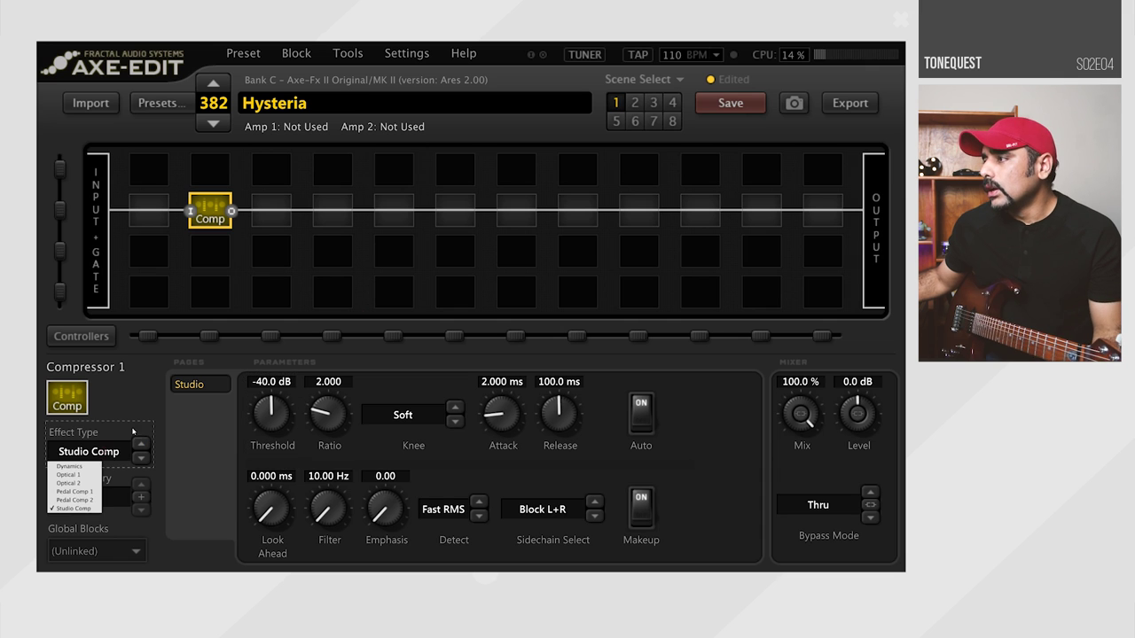
{"action": "left_click", "coordinate": [94, 493]}
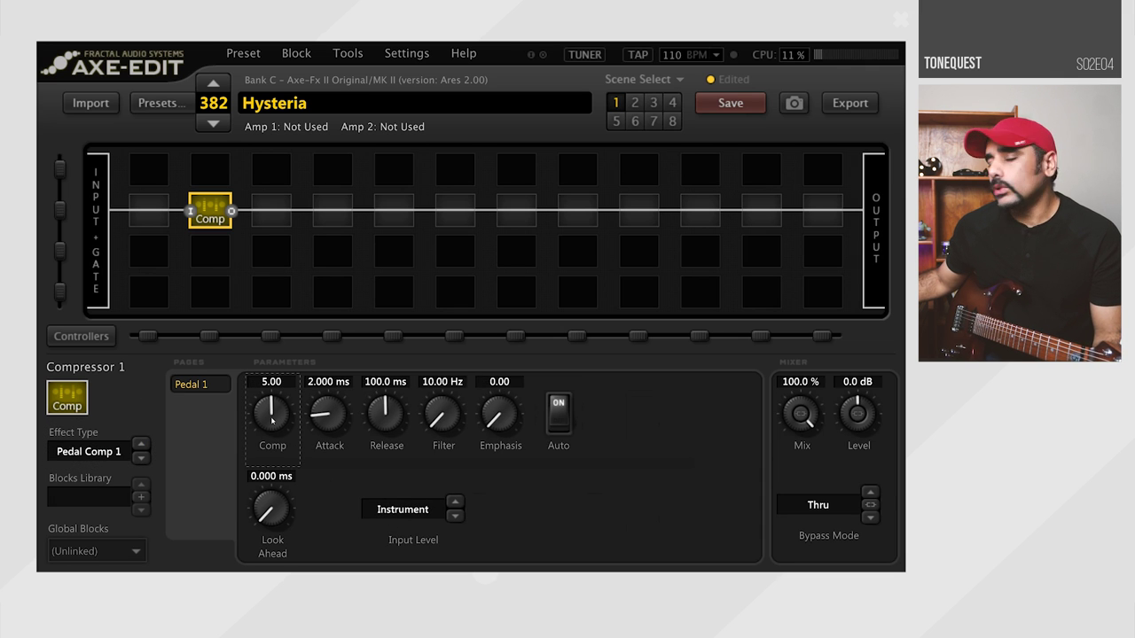
- Set the compressor's attack to 4.5 ms and its level to 5 dB
{"action": "double_click", "coordinate": [315, 382]}
{"action": "type", "text": "4."}
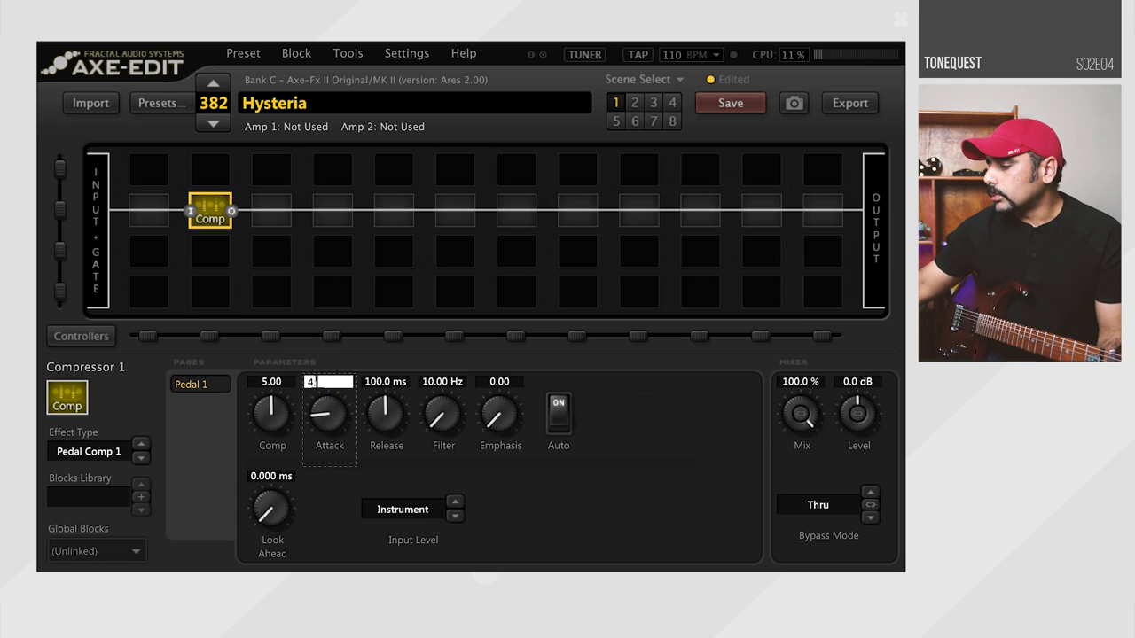
{"action": "type", "text": "5"}
{"action": "key", "text": "Return"}
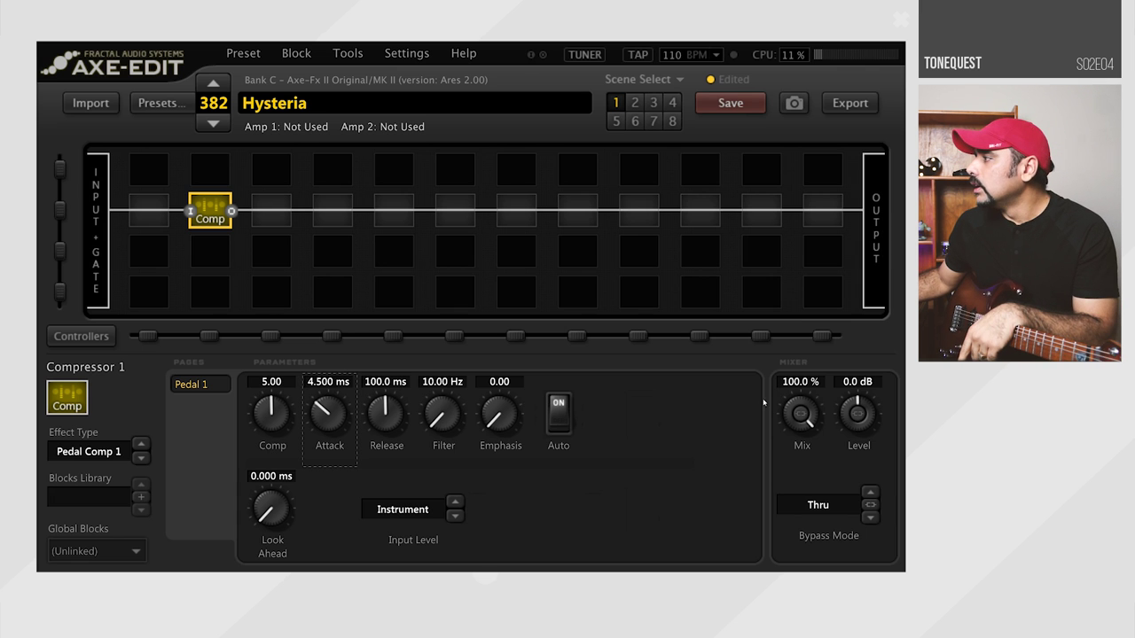
{"action": "double_click", "coordinate": [871, 382]}
{"action": "type", "text": "5"}
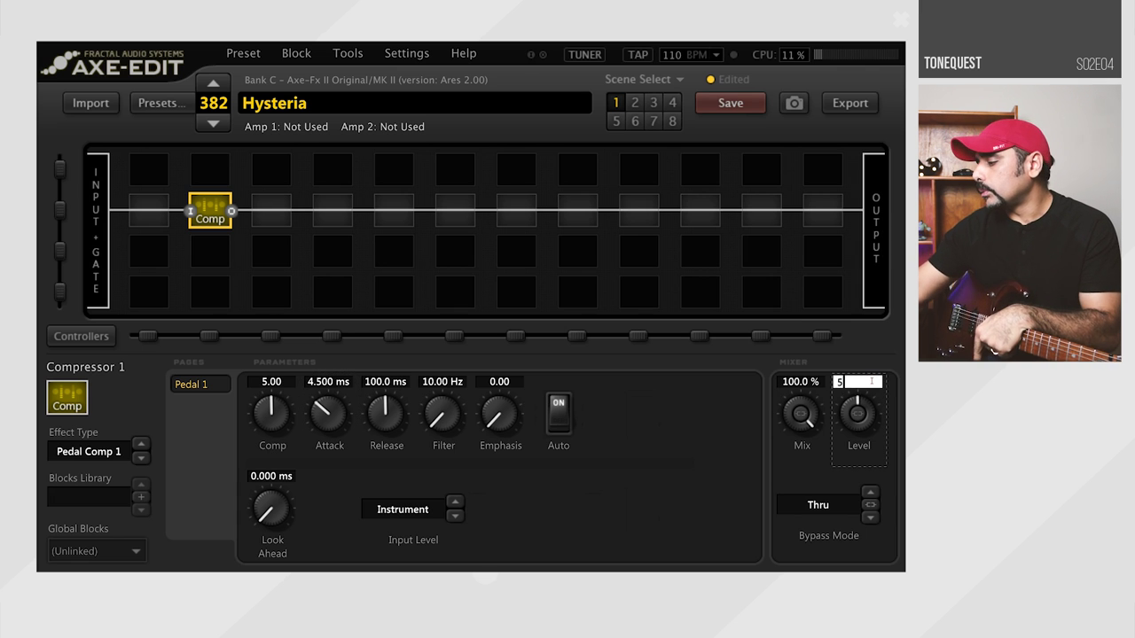
{"action": "key", "text": "Return"}
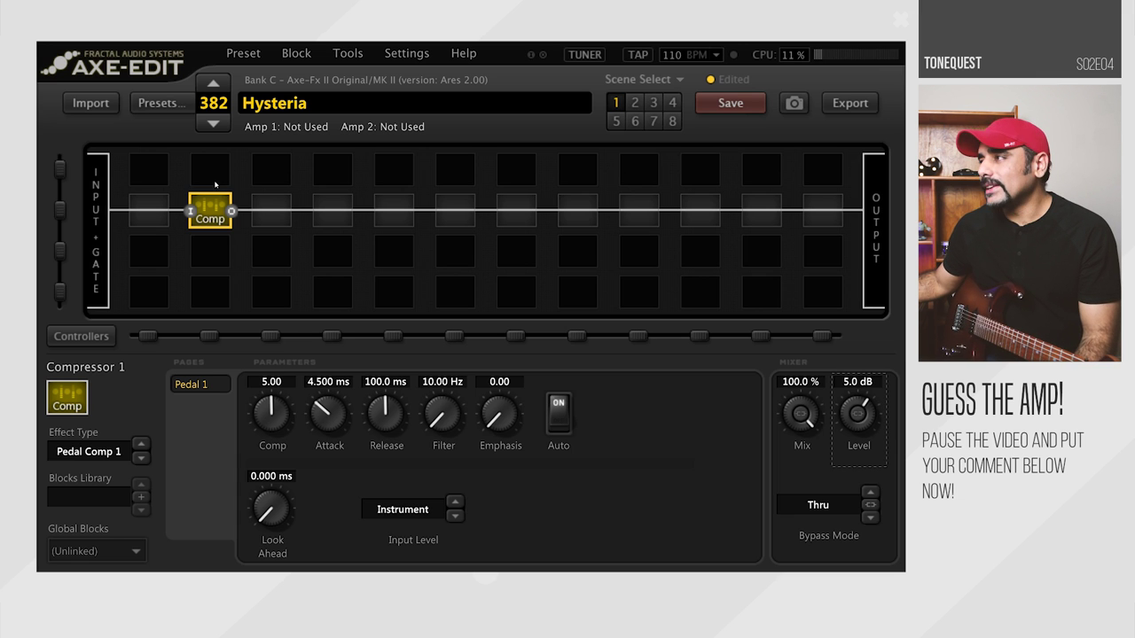
- Insert an Amp 1 block, Jazz 120, in the cell right after the compressor
{"action": "right_click", "coordinate": [271, 209]}
{"action": "mouse_move", "coordinate": [337, 305]}
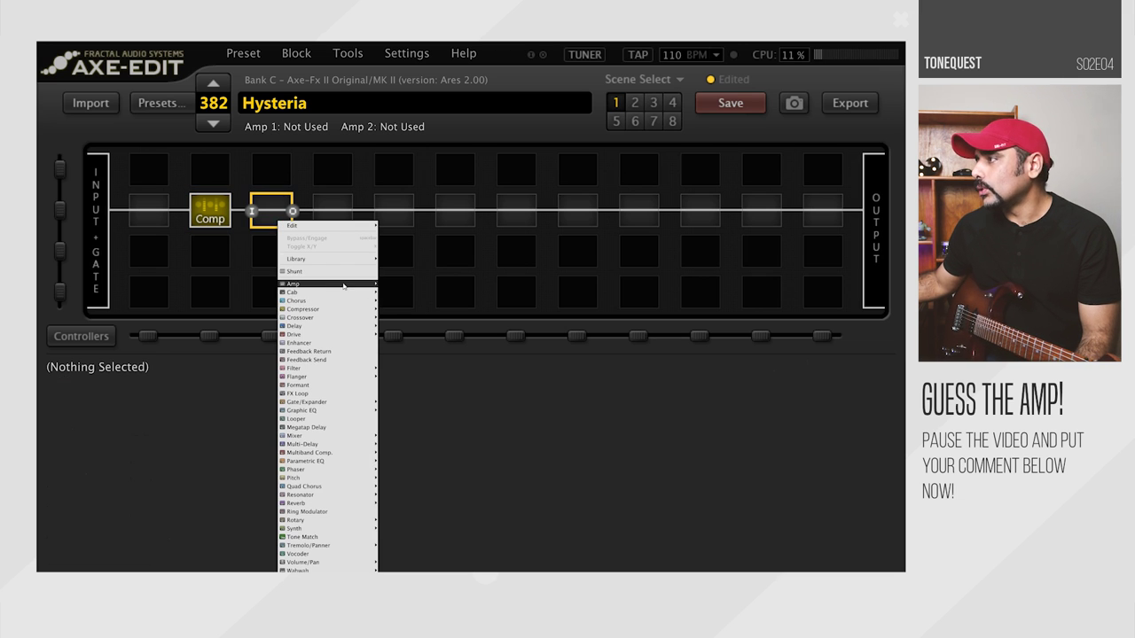
{"action": "left_click", "coordinate": [396, 285]}
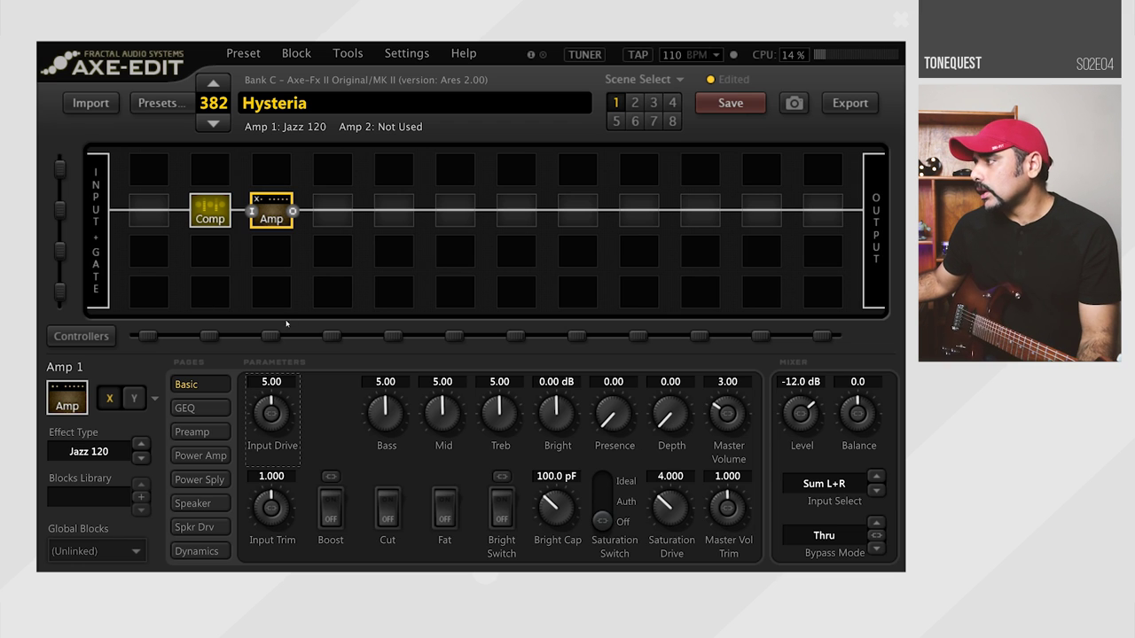
- Insert a Cab 1 block in the empty slot after the amp
{"action": "left_click", "coordinate": [340, 207]}
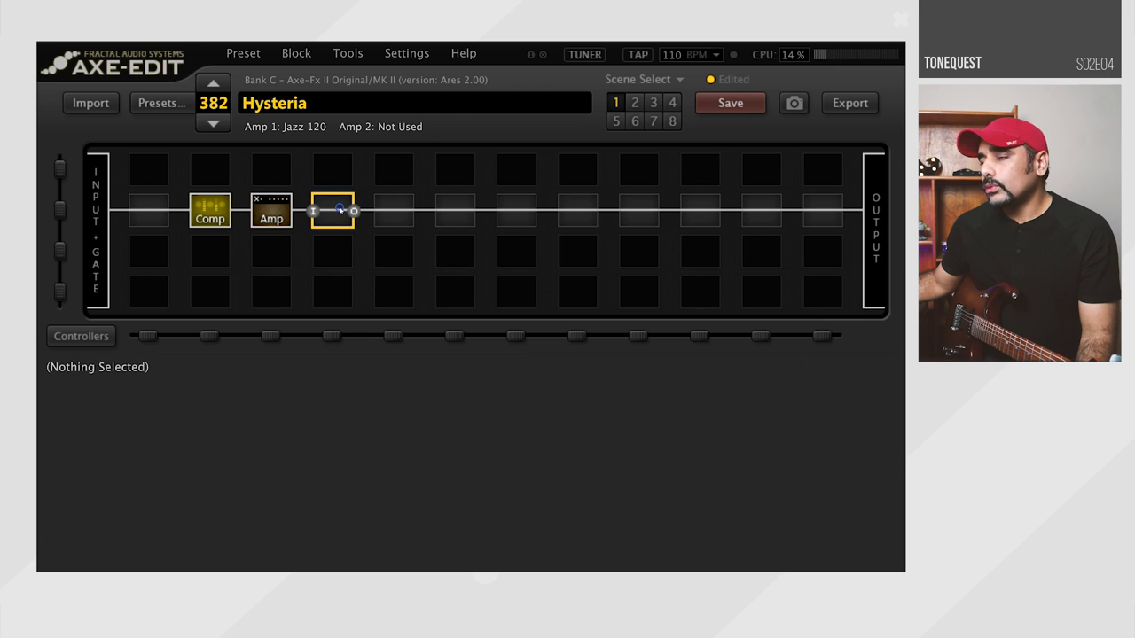
{"action": "right_click", "coordinate": [341, 209]}
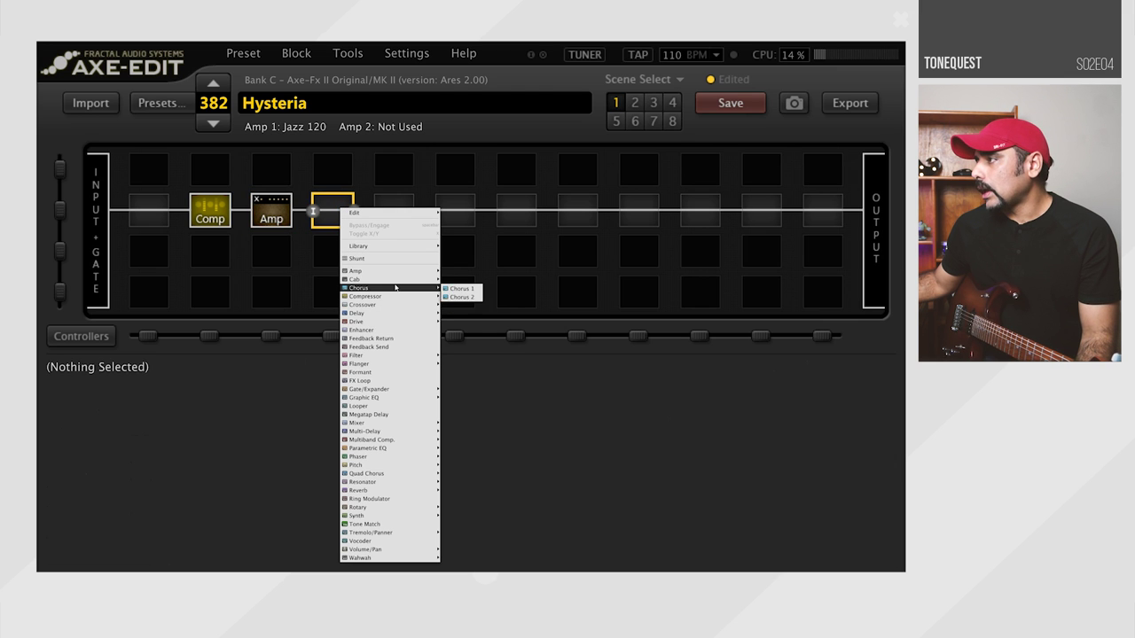
{"action": "left_click", "coordinate": [455, 280]}
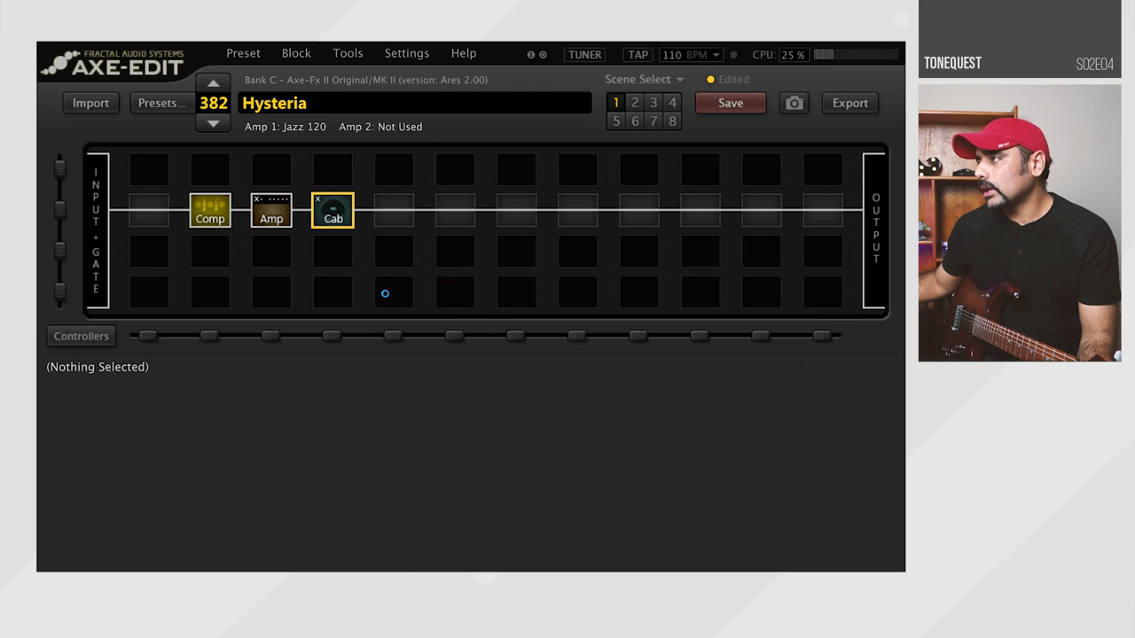
- Choose the F093 2x12 Class-A 30W Blue Mix cab, 421 Dyn mic and 20000 Hz high cut
{"action": "left_click", "coordinate": [336, 414]}
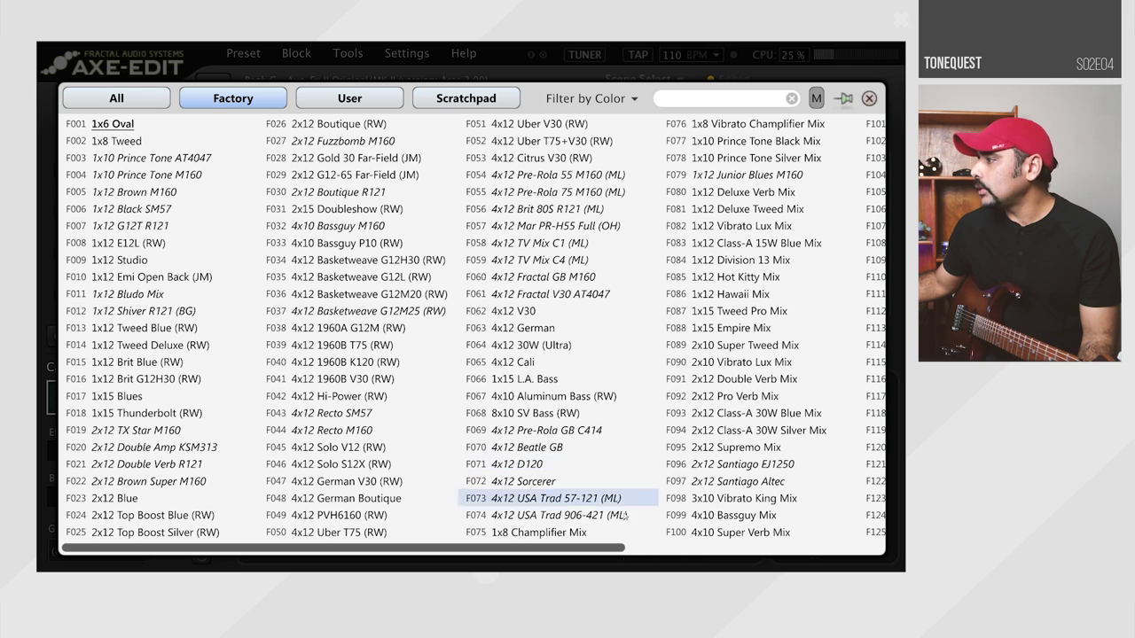
{"action": "left_click", "coordinate": [726, 416]}
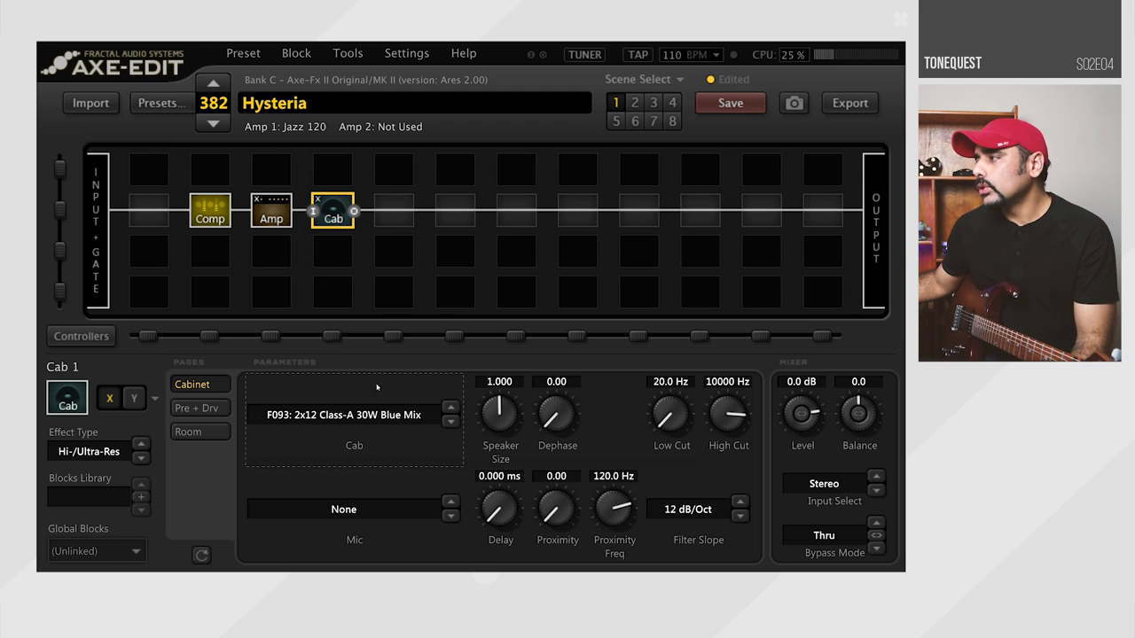
{"action": "left_click", "coordinate": [381, 509]}
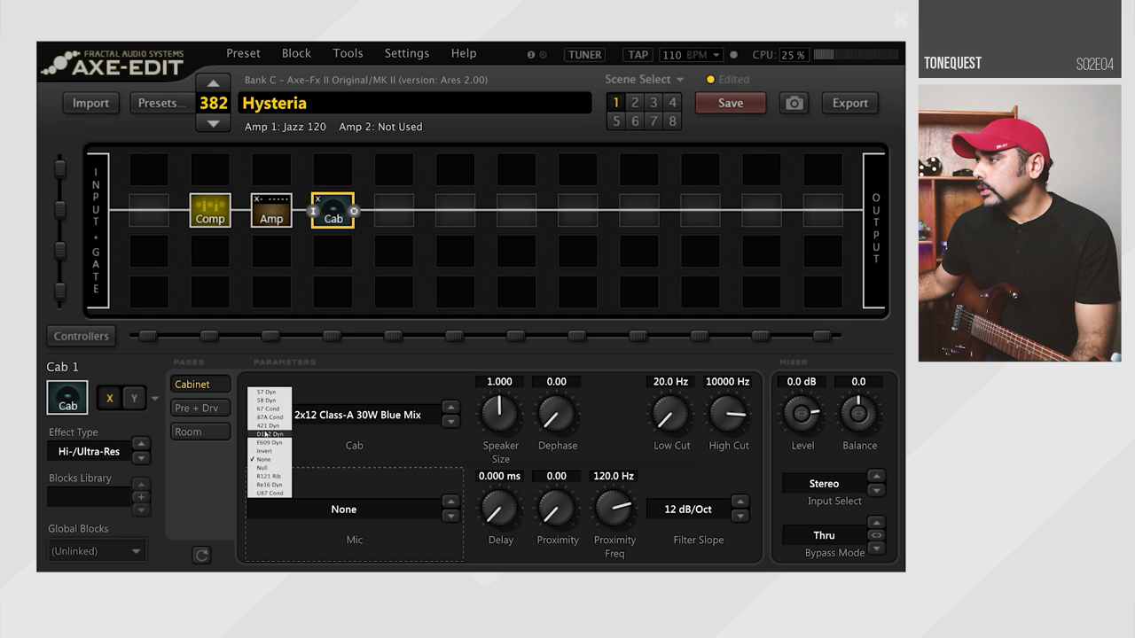
{"action": "left_click", "coordinate": [266, 426]}
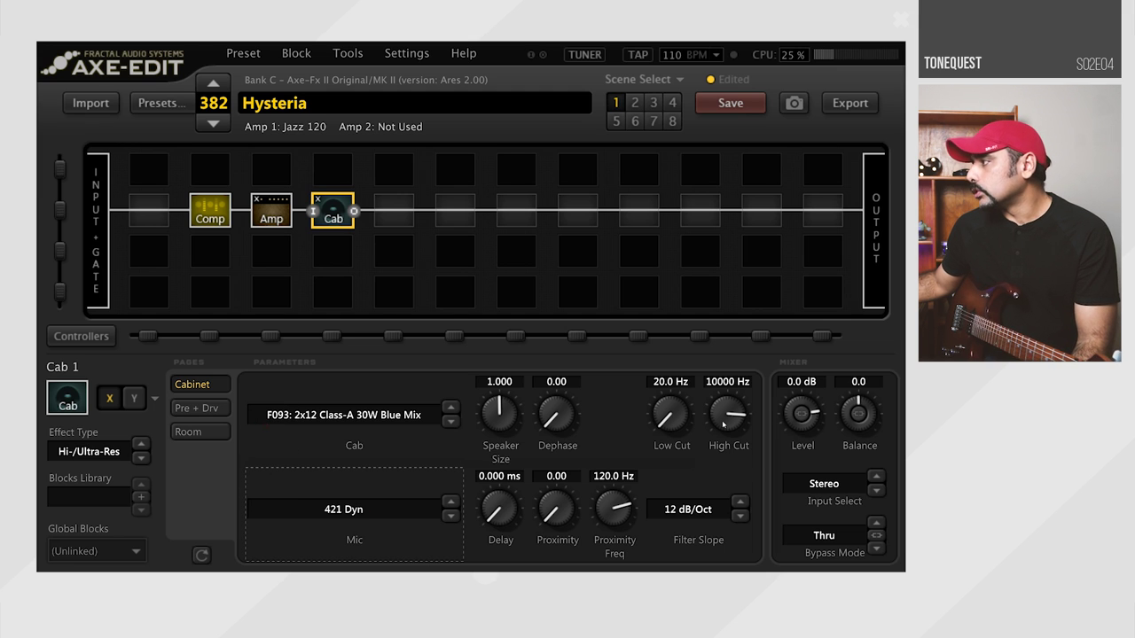
{"action": "double_click", "coordinate": [724, 425]}
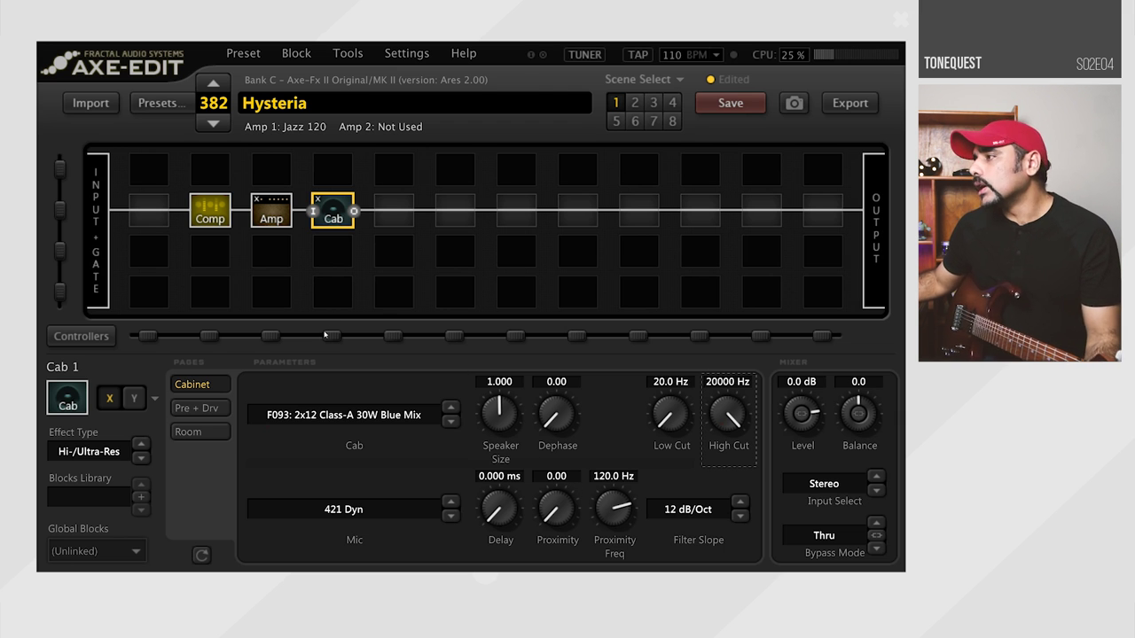
- On the Cab Room page, enter Air 37% and Air Frequency 8530 Hz
{"action": "left_click", "coordinate": [188, 432]}
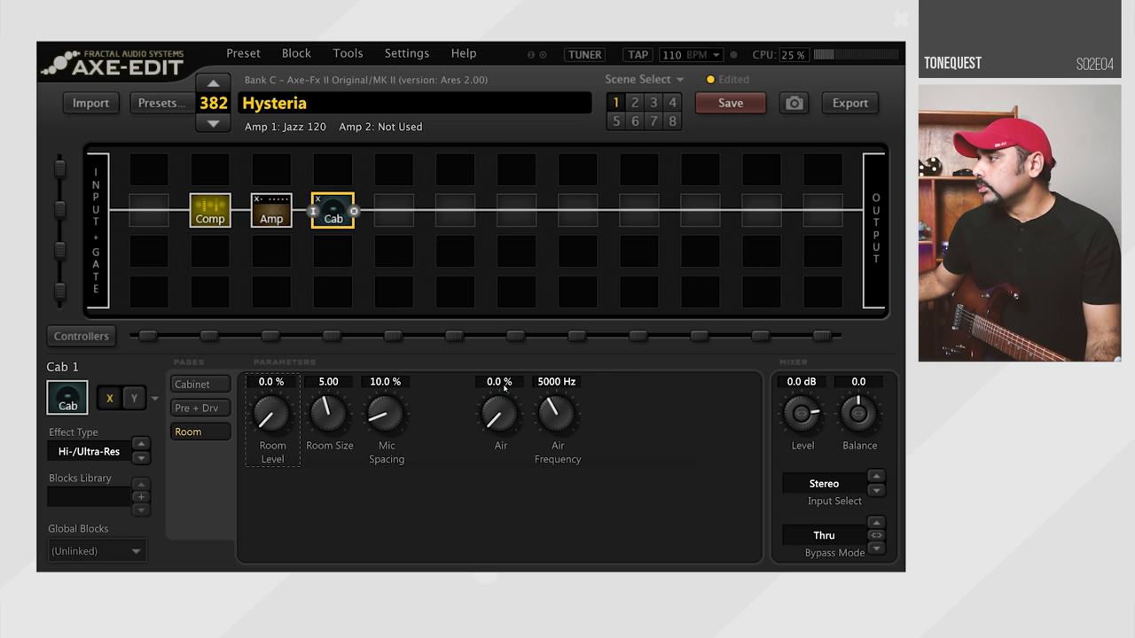
{"action": "double_click", "coordinate": [502, 384]}
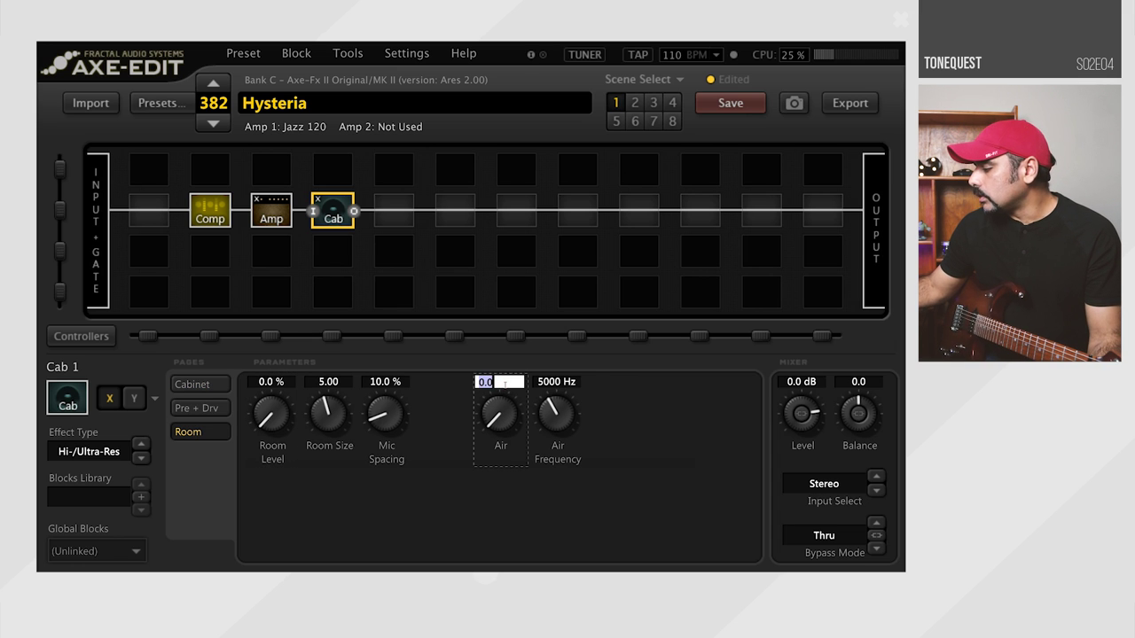
{"action": "type", "text": "37"}
{"action": "key", "text": "Return"}
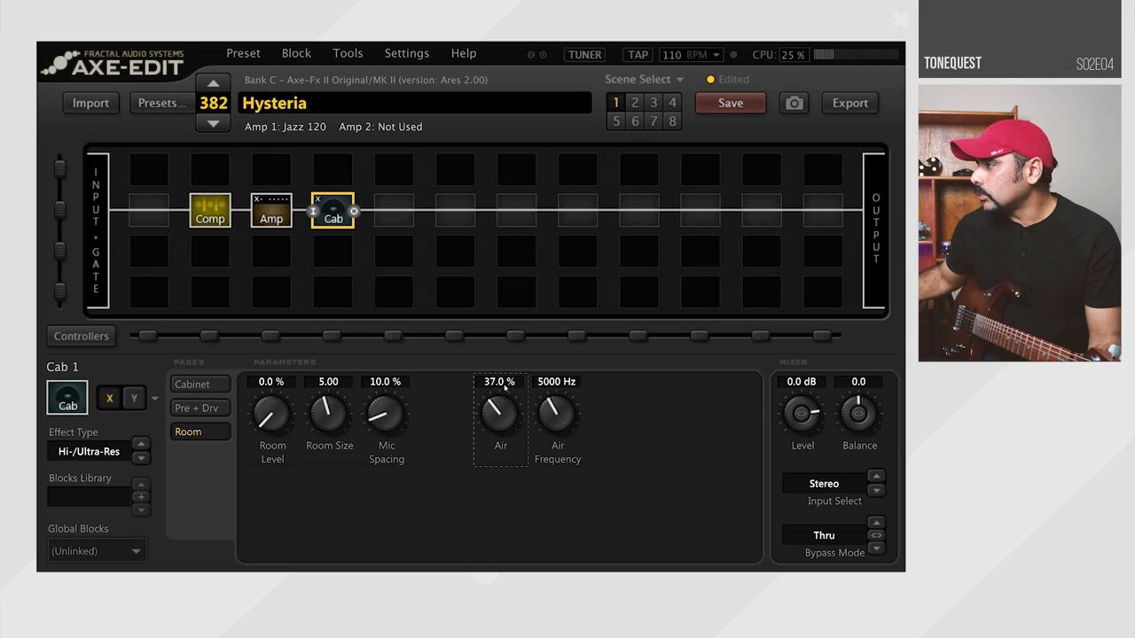
{"action": "double_click", "coordinate": [564, 382]}
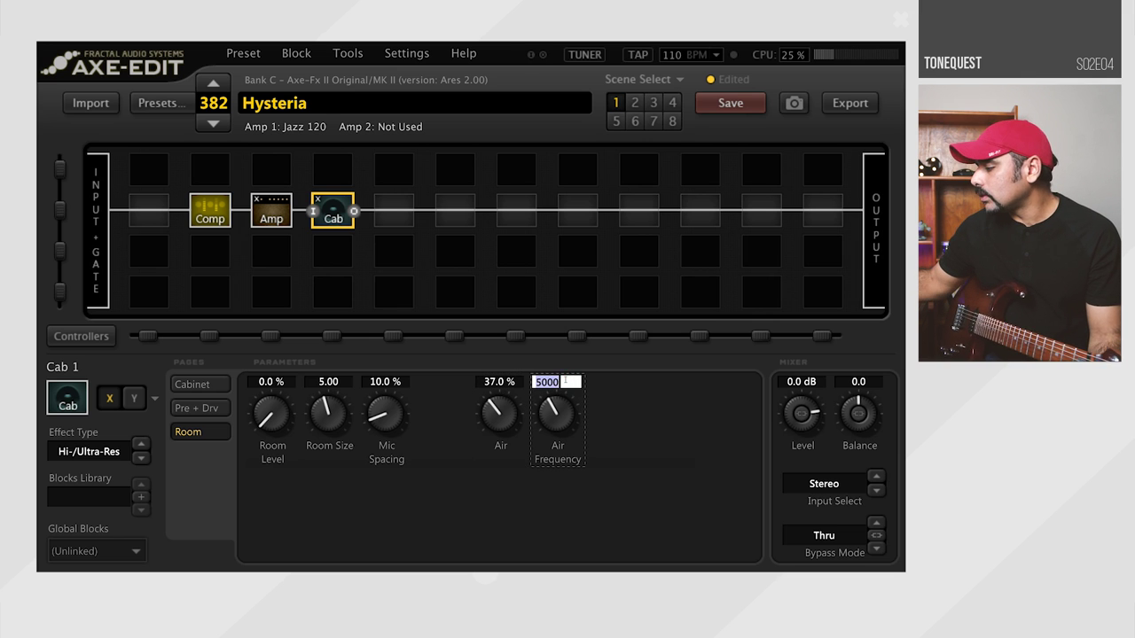
{"action": "type", "text": "85"}
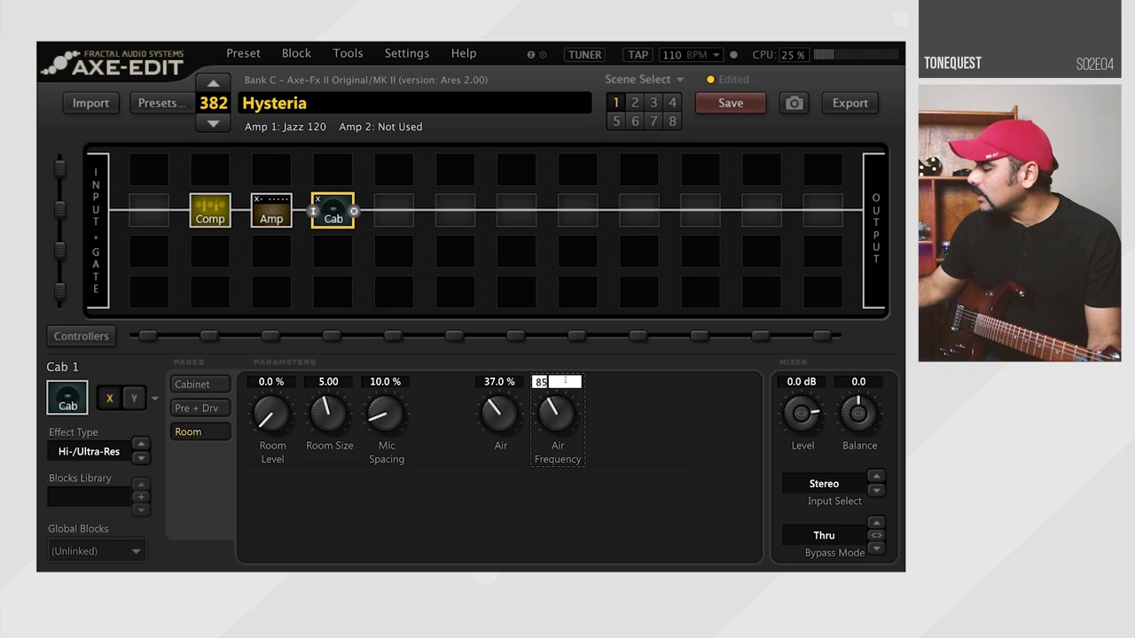
{"action": "type", "text": "30"}
{"action": "key", "text": "Return"}
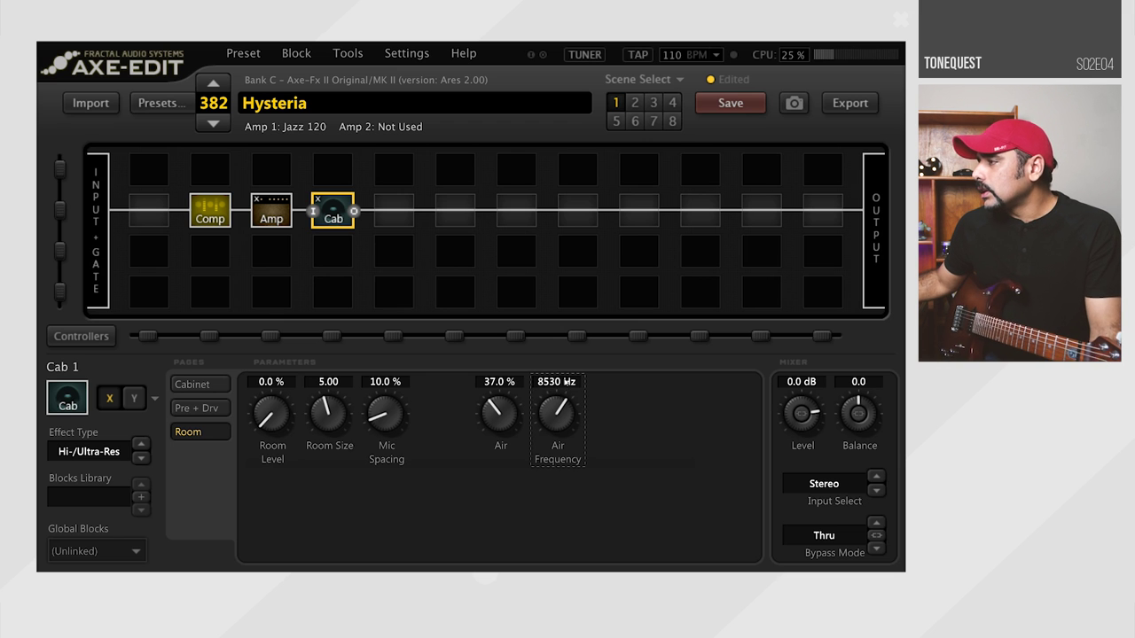
- Select the Amp block in the grid to show its Jazz 120 parameters
{"action": "left_click", "coordinate": [271, 219]}
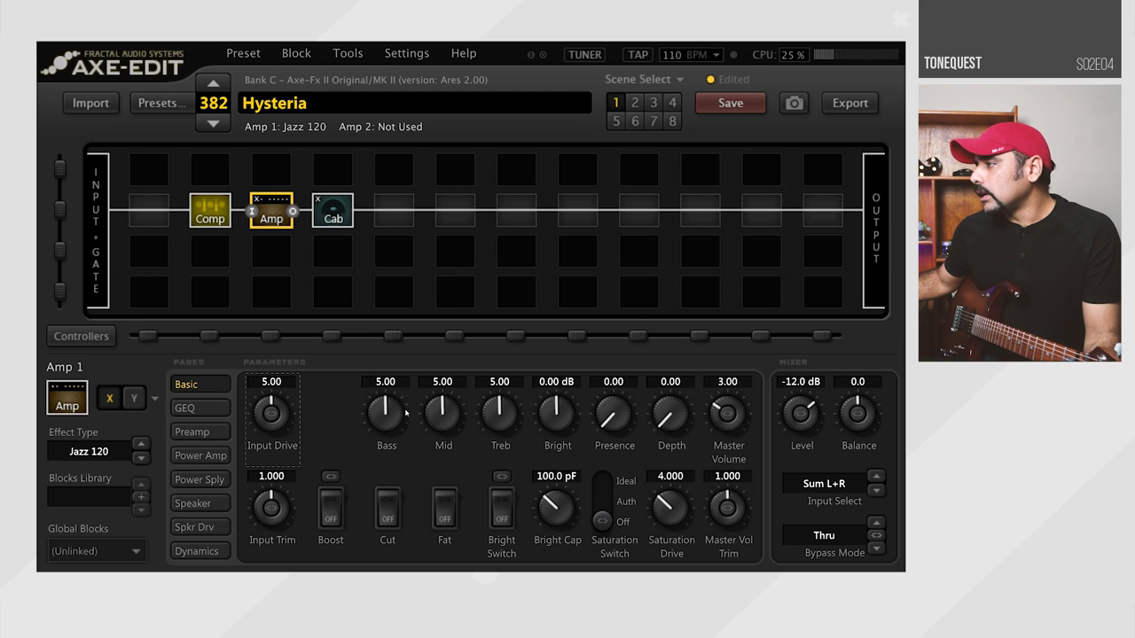
- Set the amp's Input Drive 1.5, Bass 1.5, Mid 6.1 and Treble 6.5
{"action": "double_click", "coordinate": [270, 382]}
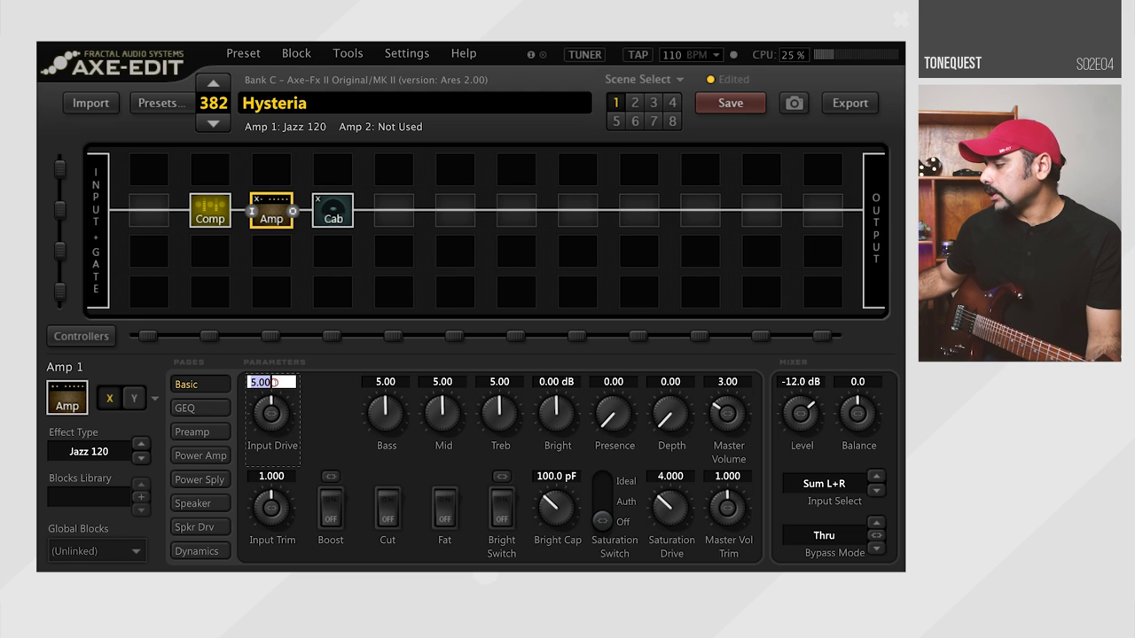
{"action": "type", "text": "1.5"}
{"action": "key", "text": "Return"}
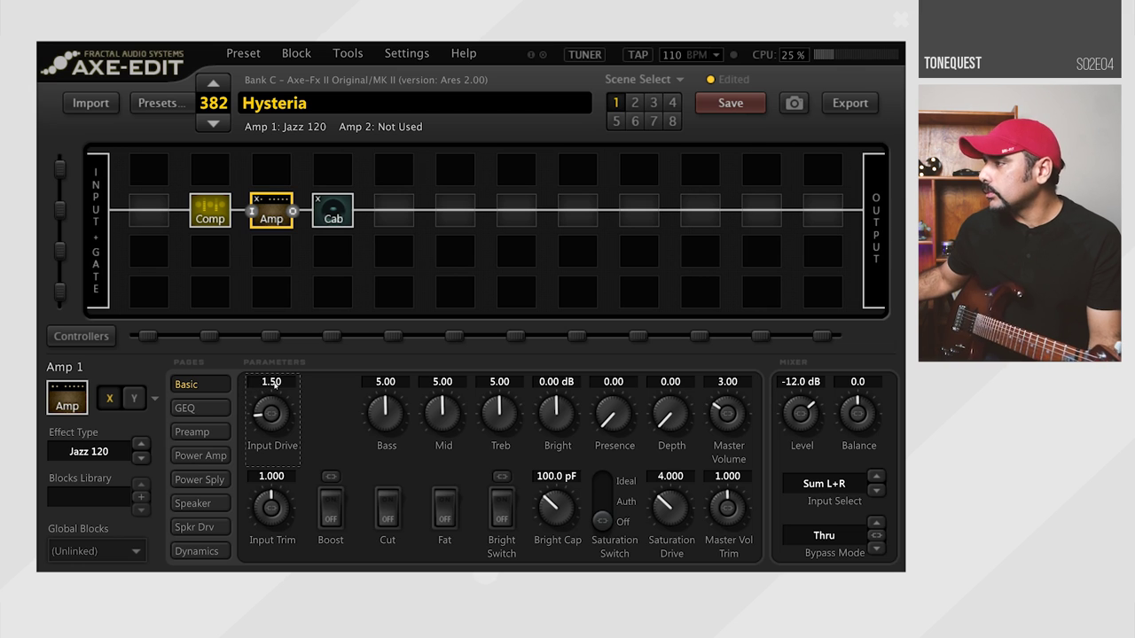
{"action": "double_click", "coordinate": [386, 382]}
{"action": "type", "text": "1.5"}
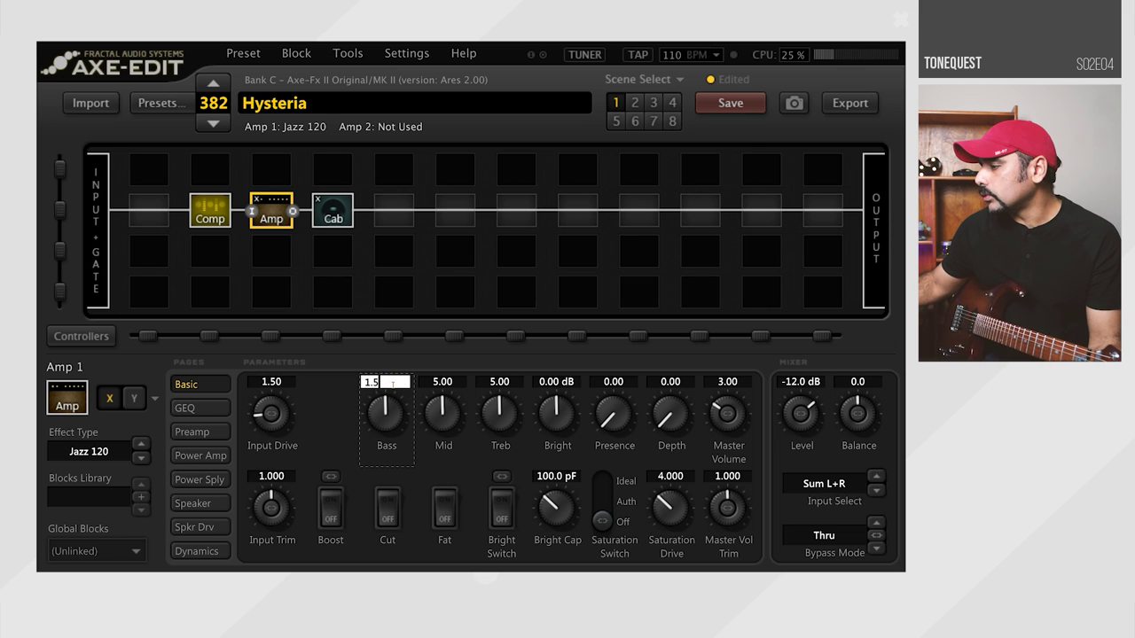
{"action": "key", "text": "Return"}
{"action": "double_click", "coordinate": [447, 382]}
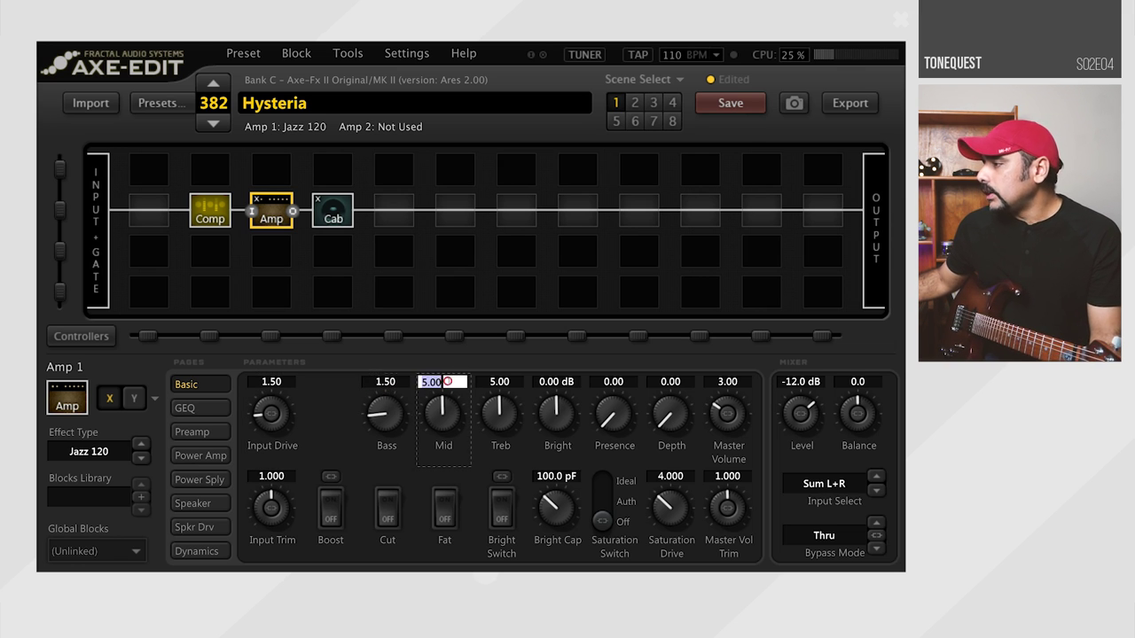
{"action": "type", "text": "6.1"}
{"action": "key", "text": "Return"}
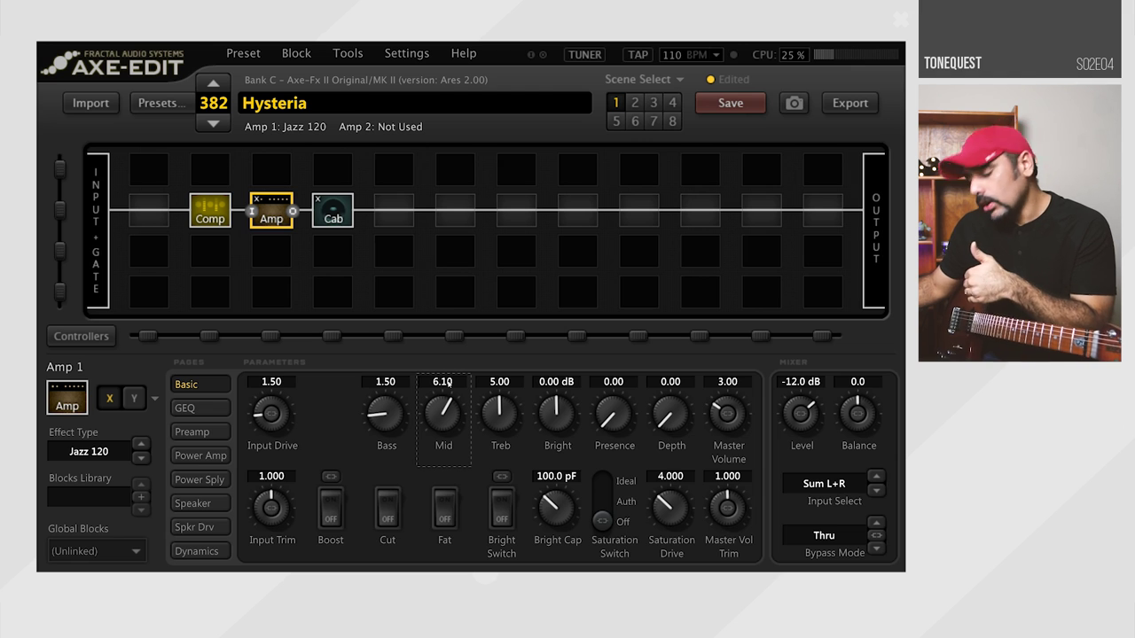
{"action": "double_click", "coordinate": [505, 385]}
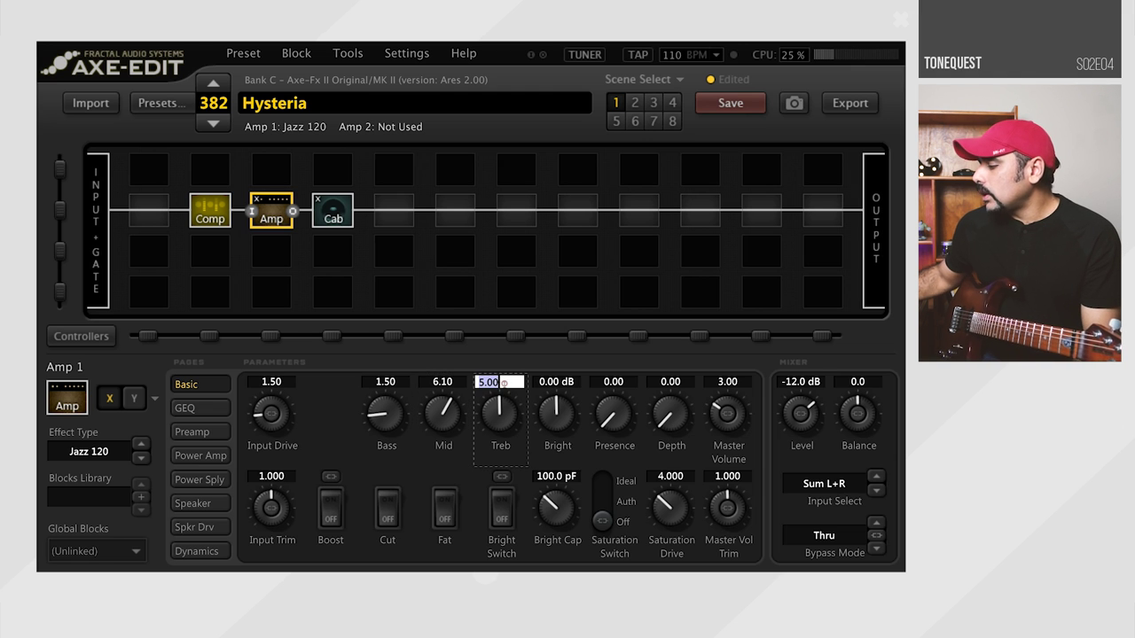
{"action": "type", "text": "6.5"}
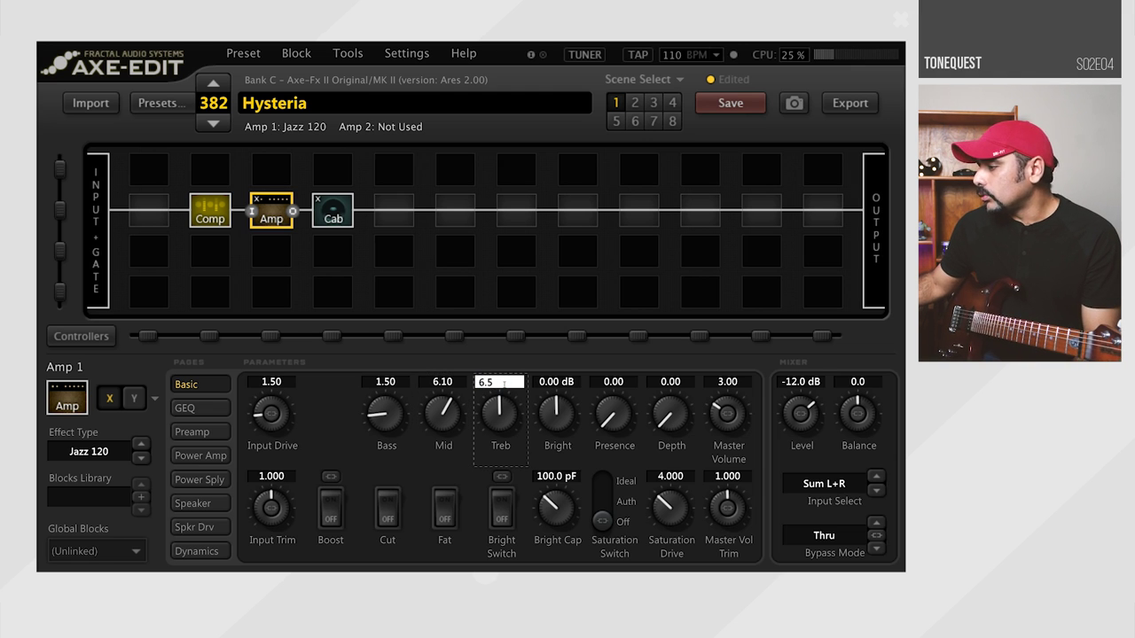
{"action": "key", "text": "Return"}
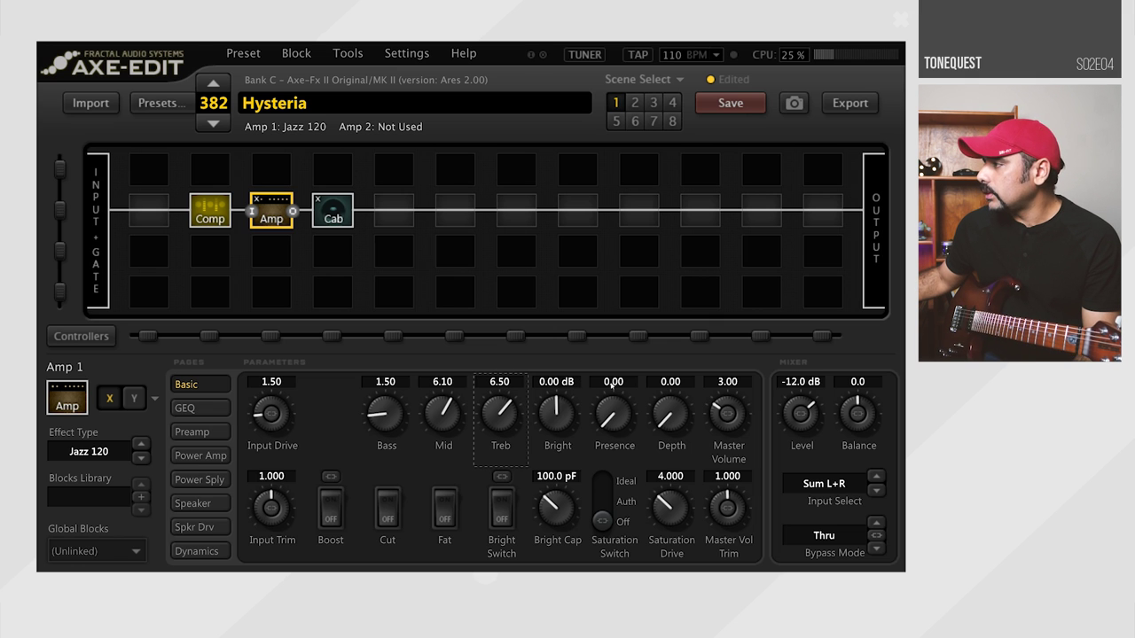
- Set Presence 8, Depth 5, Master Volume 10, Bright on and Level 0.6 dB
{"action": "double_click", "coordinate": [612, 383]}
{"action": "type", "text": "8"}
{"action": "key", "text": "Return"}
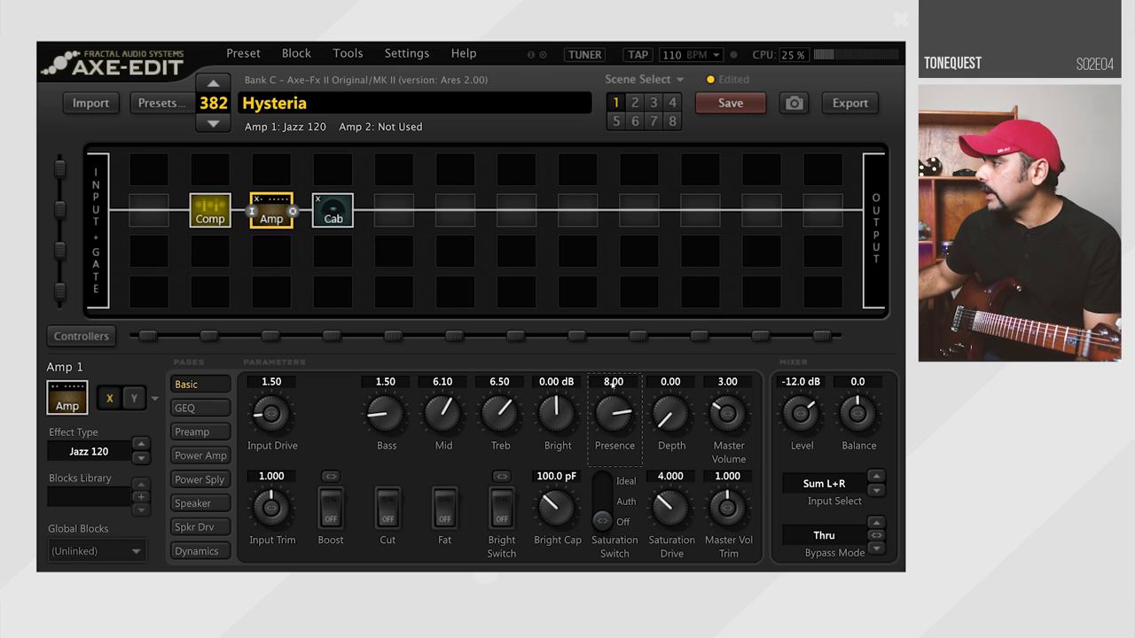
{"action": "double_click", "coordinate": [670, 382]}
{"action": "type", "text": "5"}
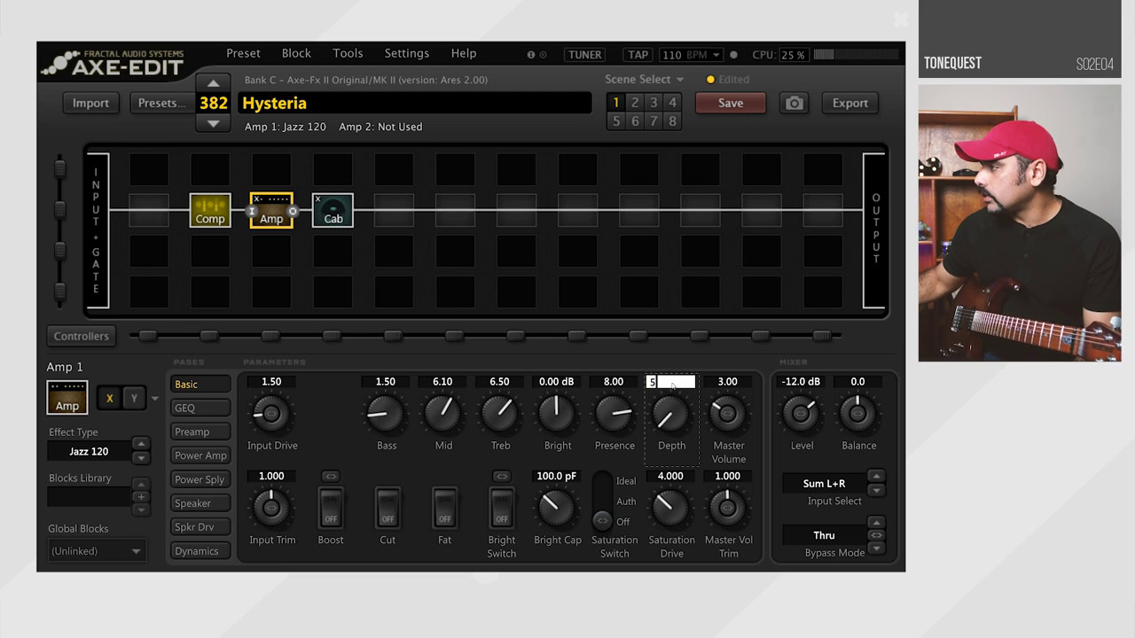
{"action": "key", "text": "Return"}
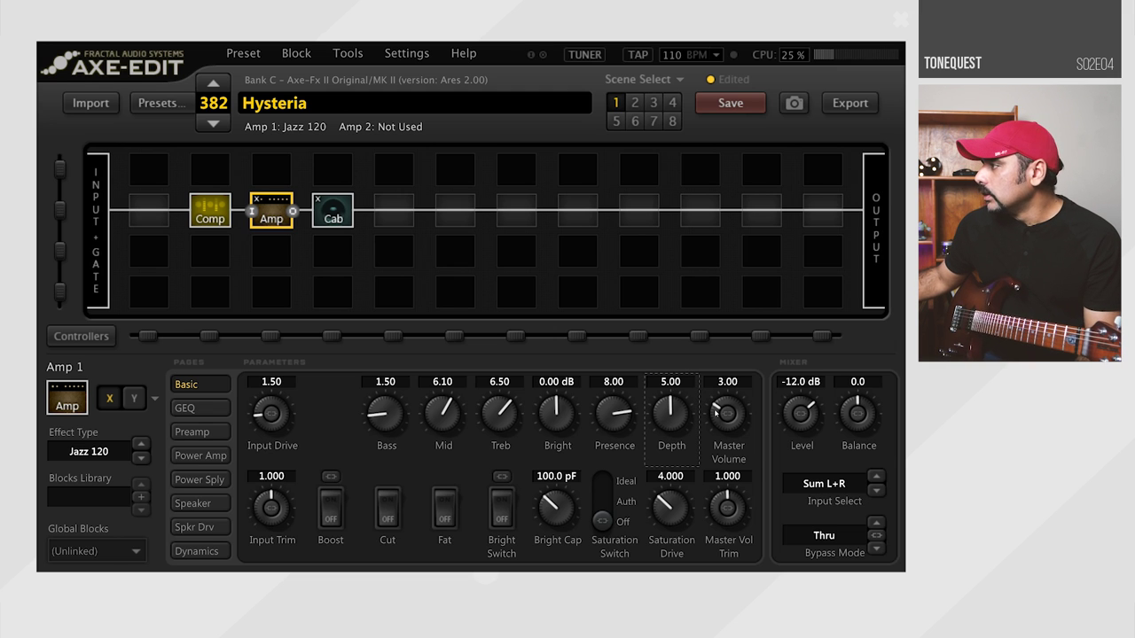
{"action": "left_click_drag", "start_coordinate": [715, 413], "coordinate": [780, 220]}
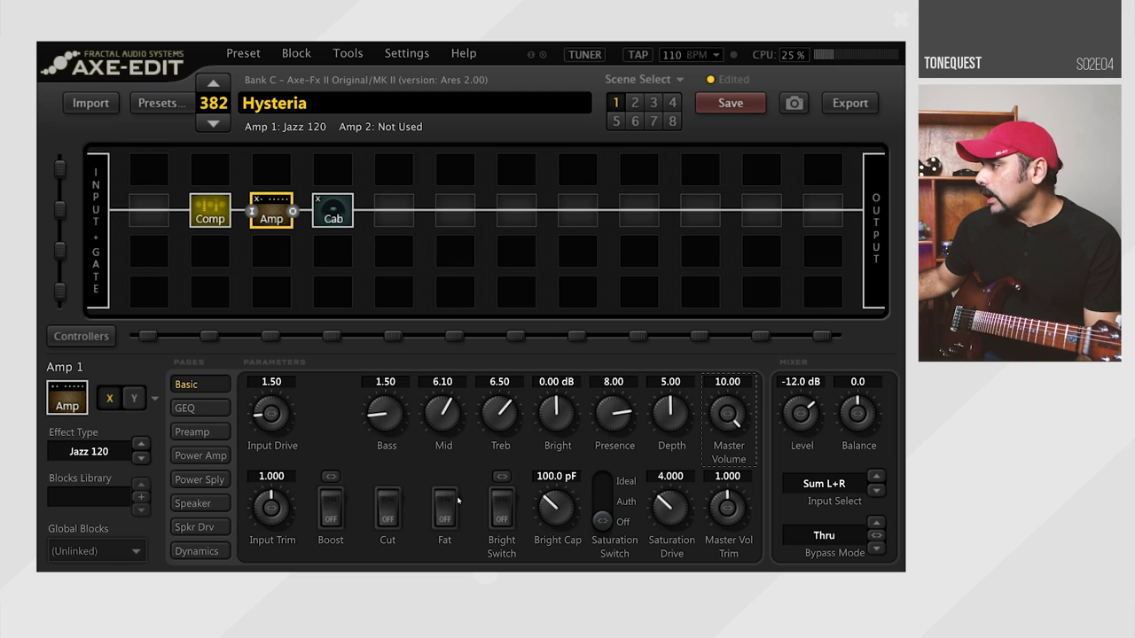
{"action": "left_click", "coordinate": [510, 508]}
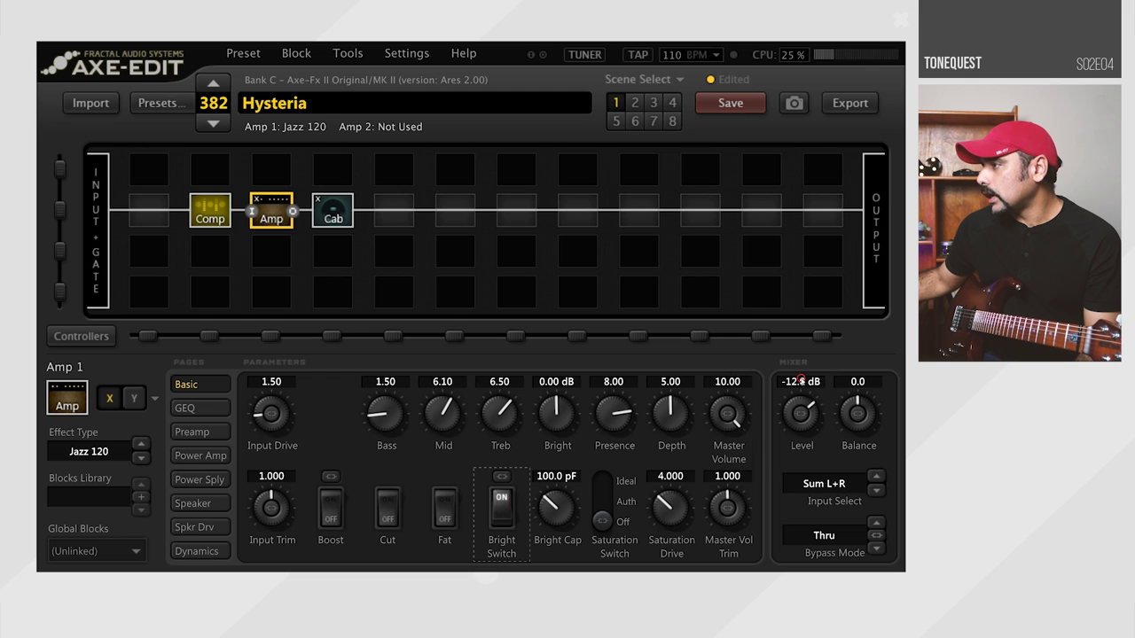
{"action": "double_click", "coordinate": [801, 382]}
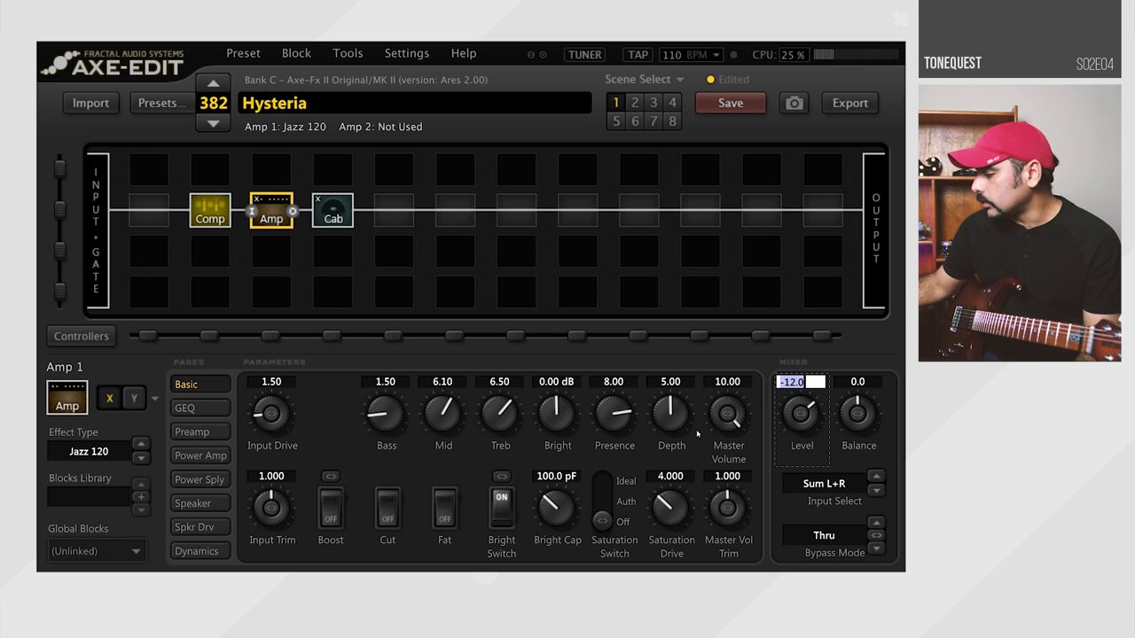
{"action": "type", "text": "0.6"}
{"action": "key", "text": "Return"}
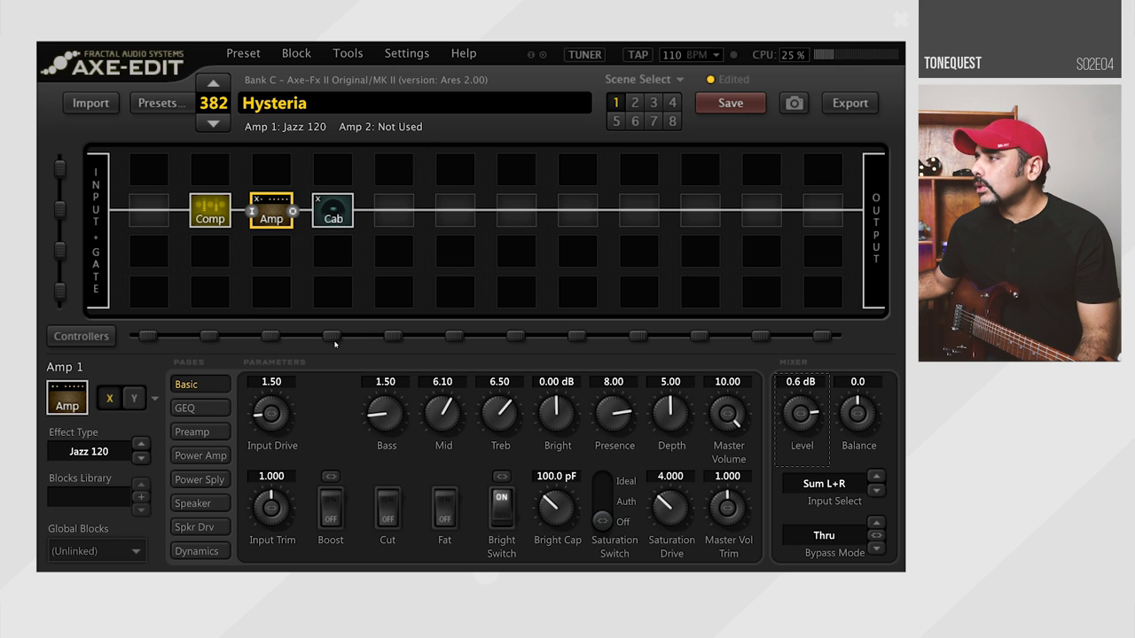
- Move the Cab block one slot right and bring up block types for the empty slot after Amp
{"action": "left_click_drag", "start_coordinate": [332, 212], "coordinate": [390, 351]}
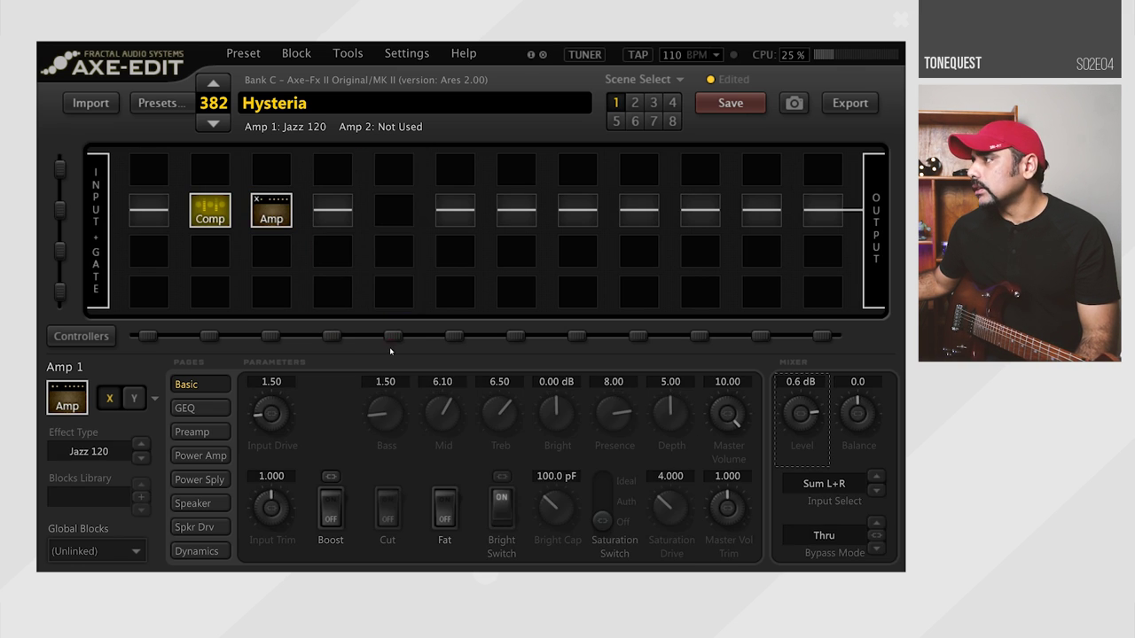
{"action": "left_click", "coordinate": [332, 210]}
{"action": "left_click", "coordinate": [271, 213]}
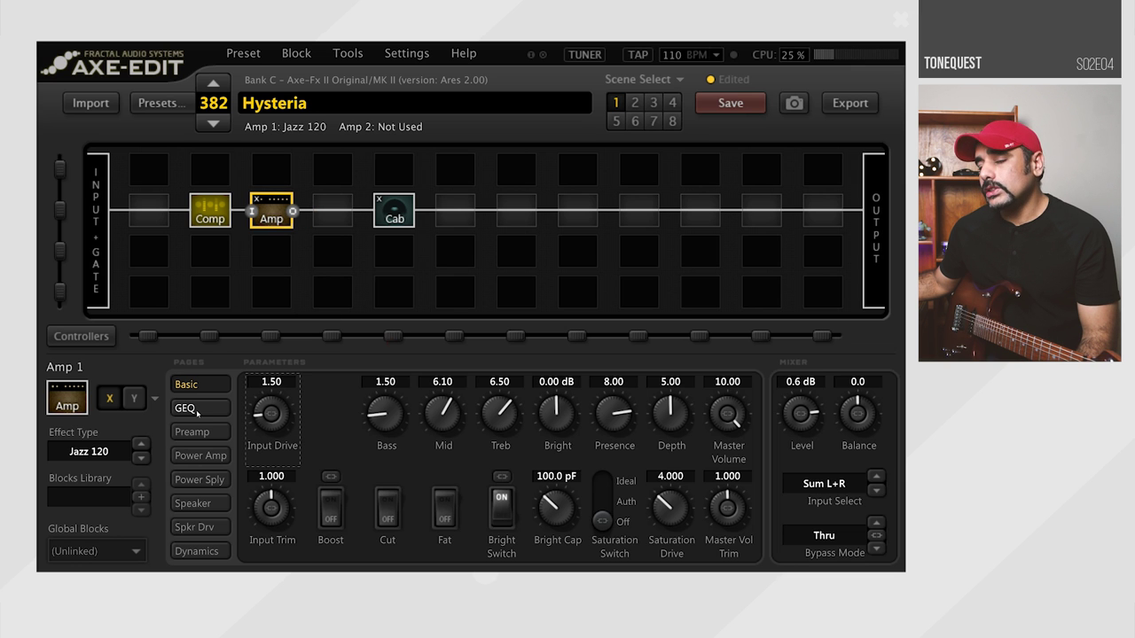
{"action": "right_click", "coordinate": [336, 213]}
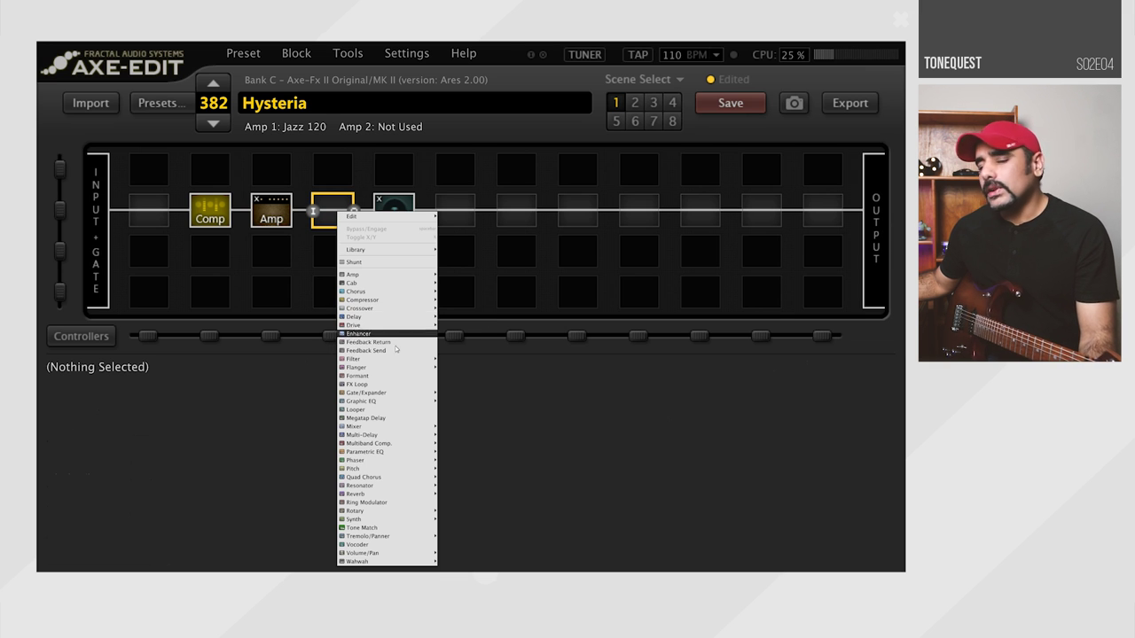
- Insert a Graphic EQ block into the slot between Amp and Cab
{"action": "mouse_move", "coordinate": [386, 453]}
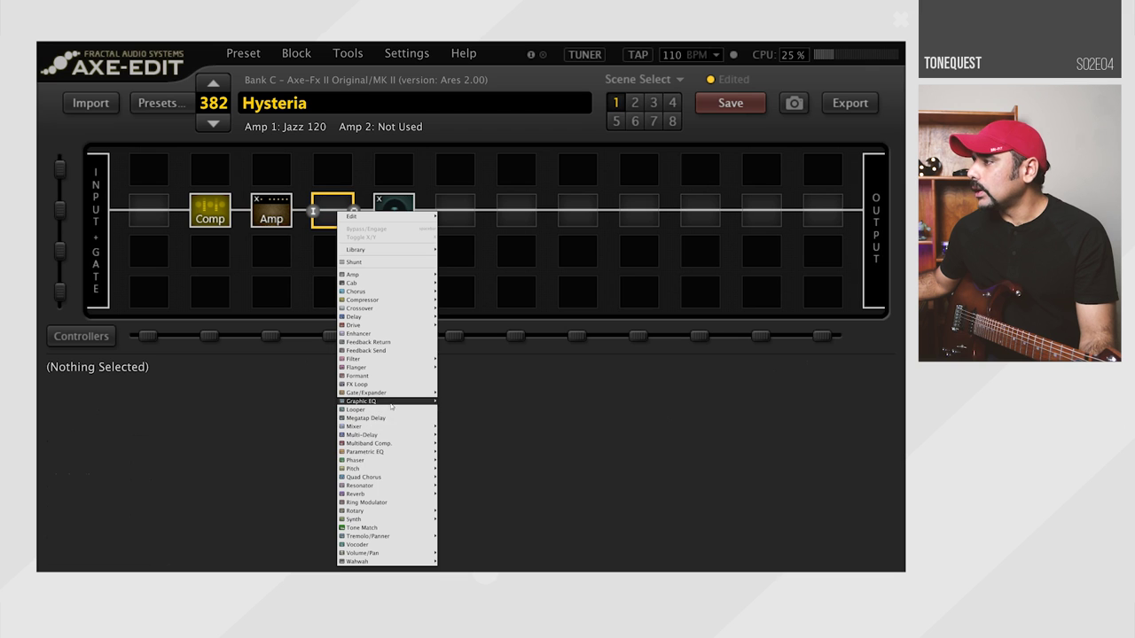
{"action": "mouse_move", "coordinate": [416, 400]}
{"action": "left_click", "coordinate": [464, 376]}
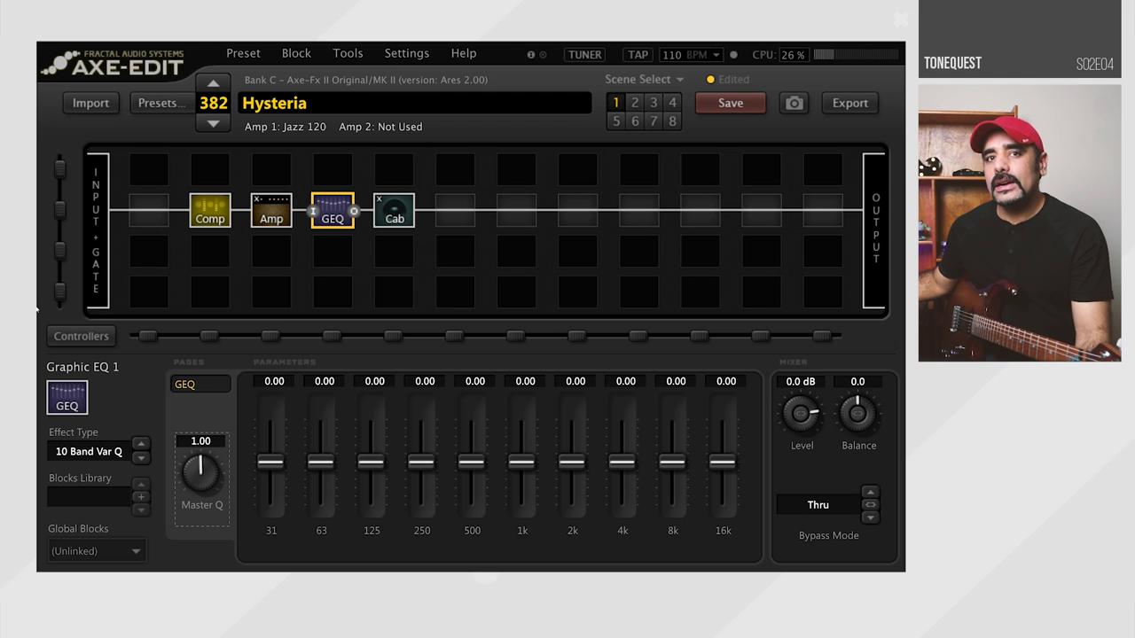
- Cut 125 Hz to -8.65, 1k to -9.60, 2k to -5.30, and boost 4k to 8.90
{"action": "double_click", "coordinate": [388, 381]}
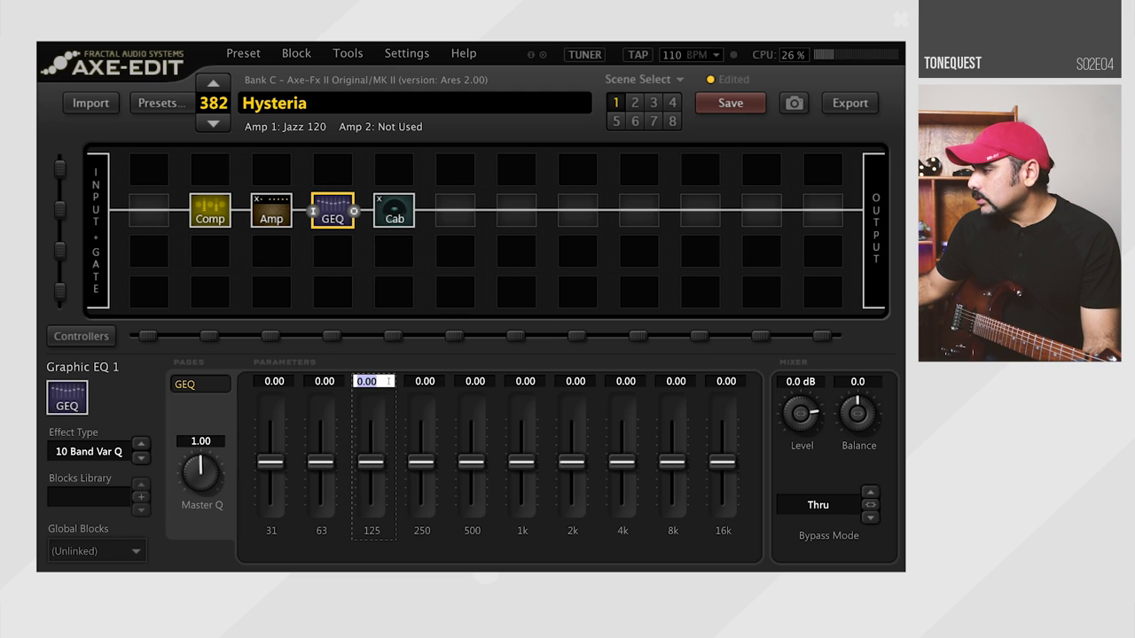
{"action": "type", "text": "-"}
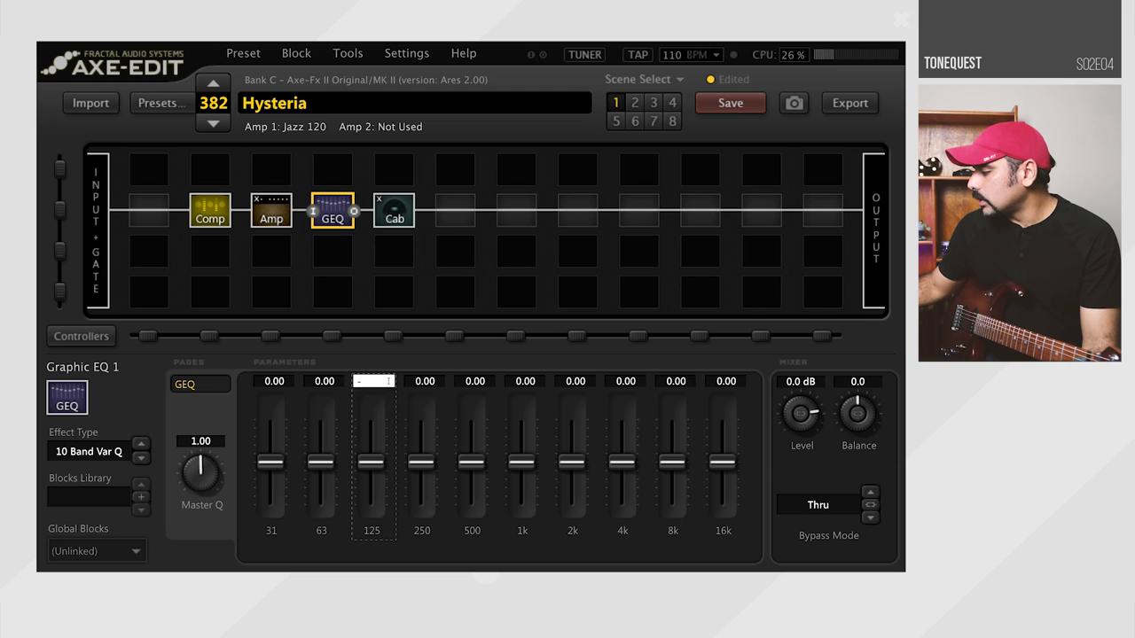
{"action": "type", "text": "8"}
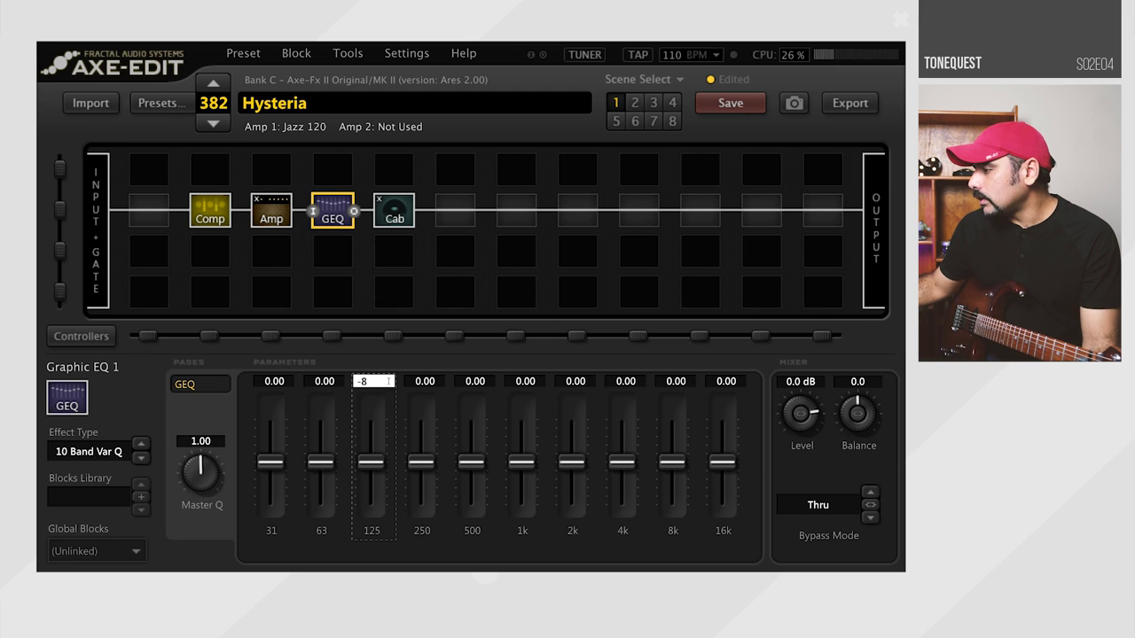
{"action": "type", "text": ".65"}
{"action": "key", "text": "Return"}
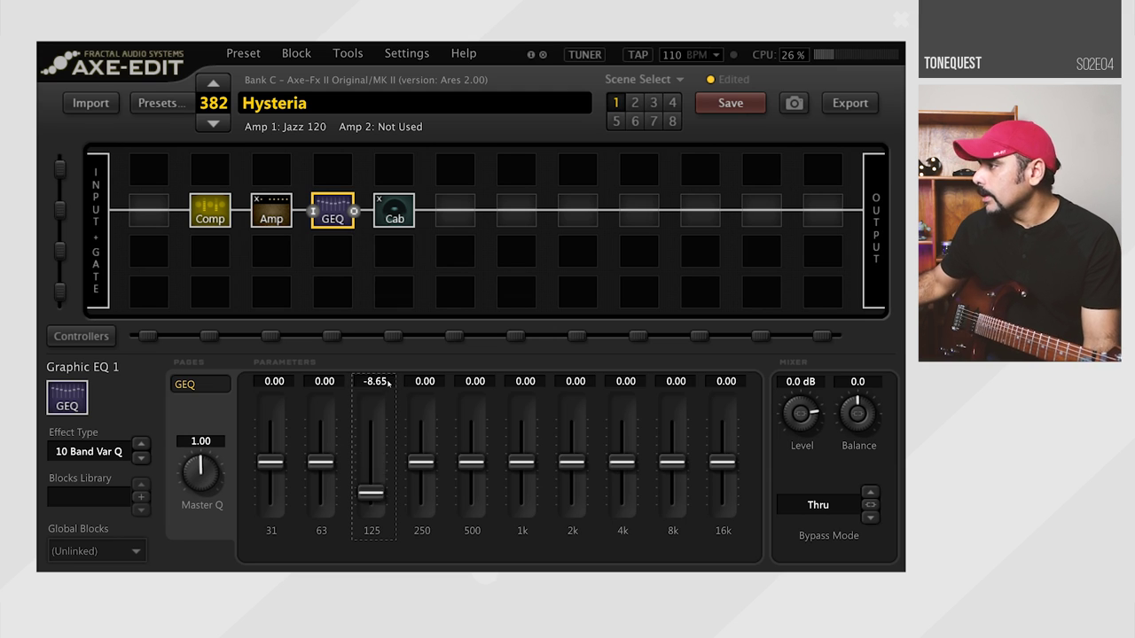
{"action": "double_click", "coordinate": [532, 382]}
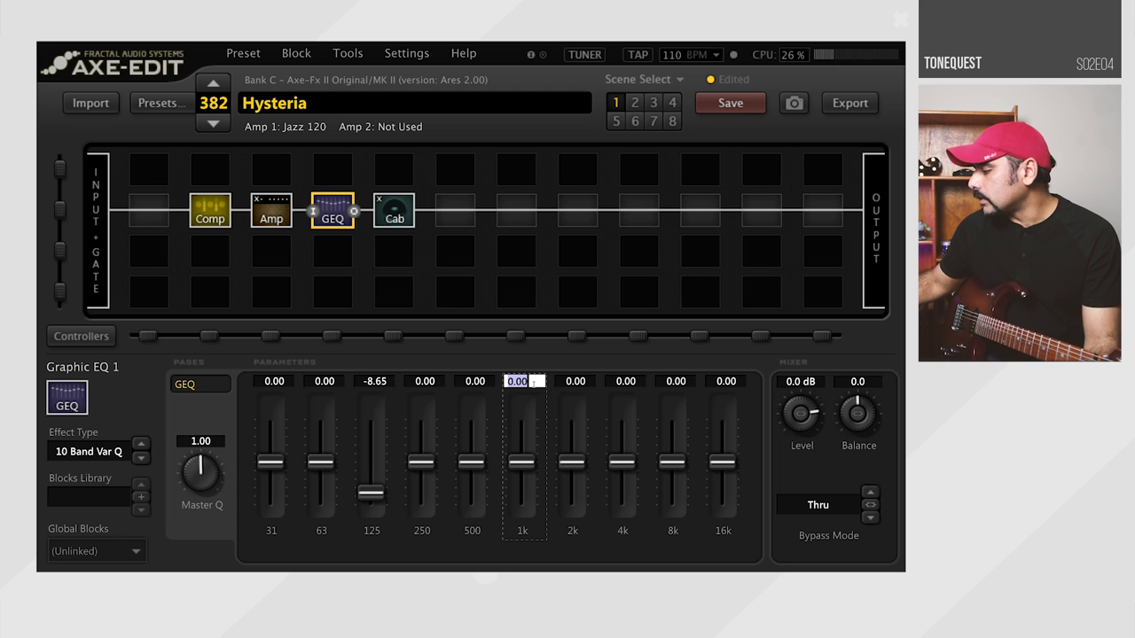
{"action": "type", "text": "-9.6"}
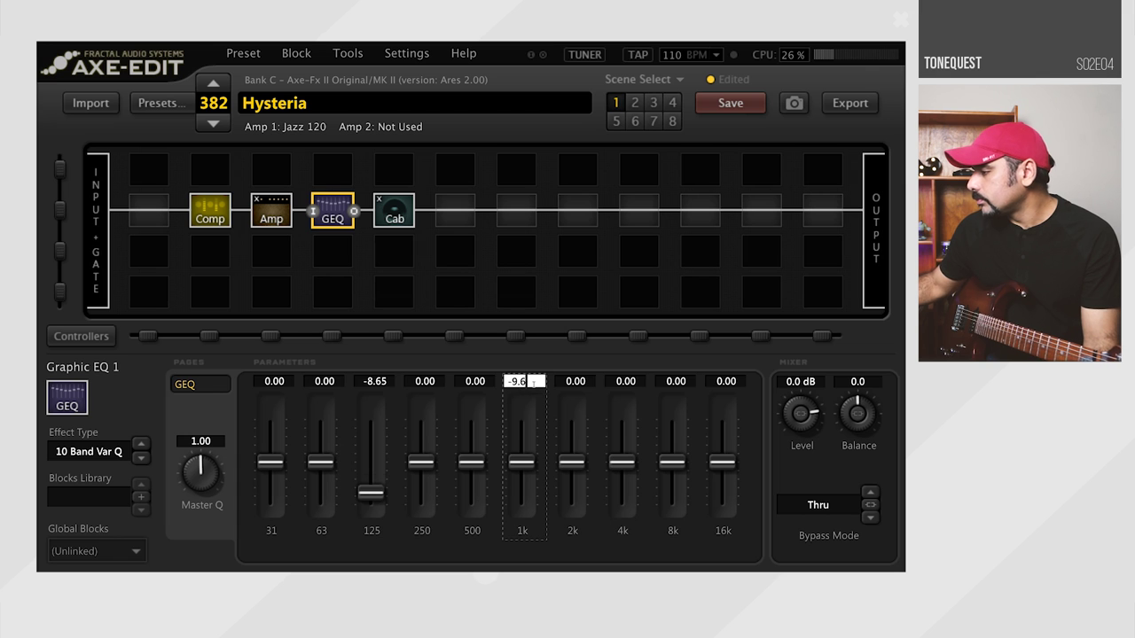
{"action": "key", "text": "Return"}
{"action": "double_click", "coordinate": [572, 382]}
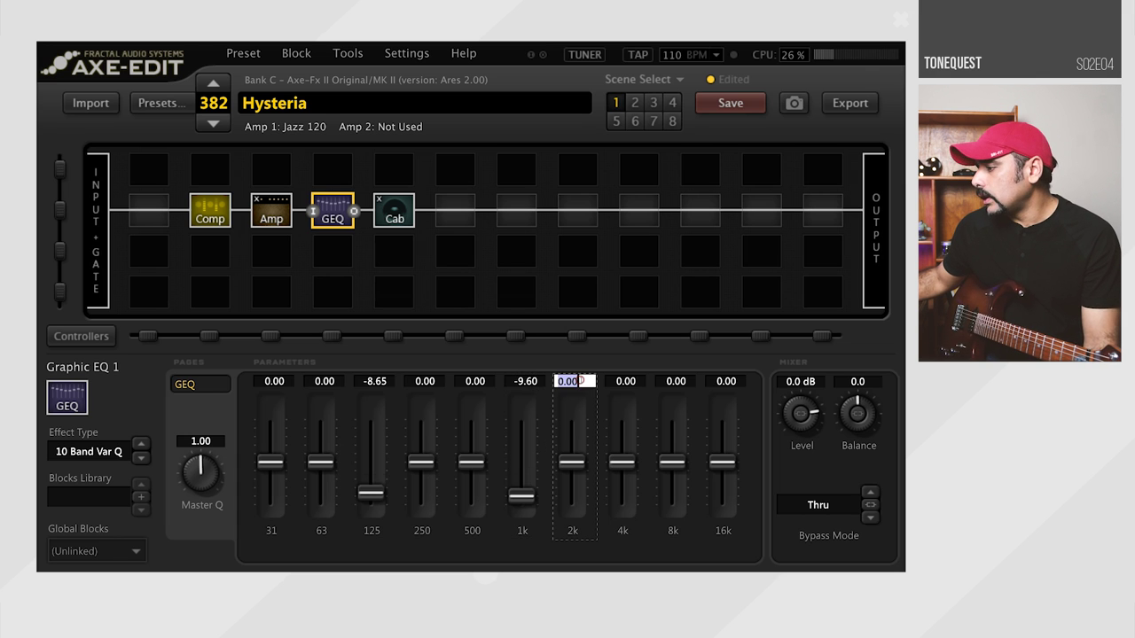
{"action": "type", "text": "-5.3"}
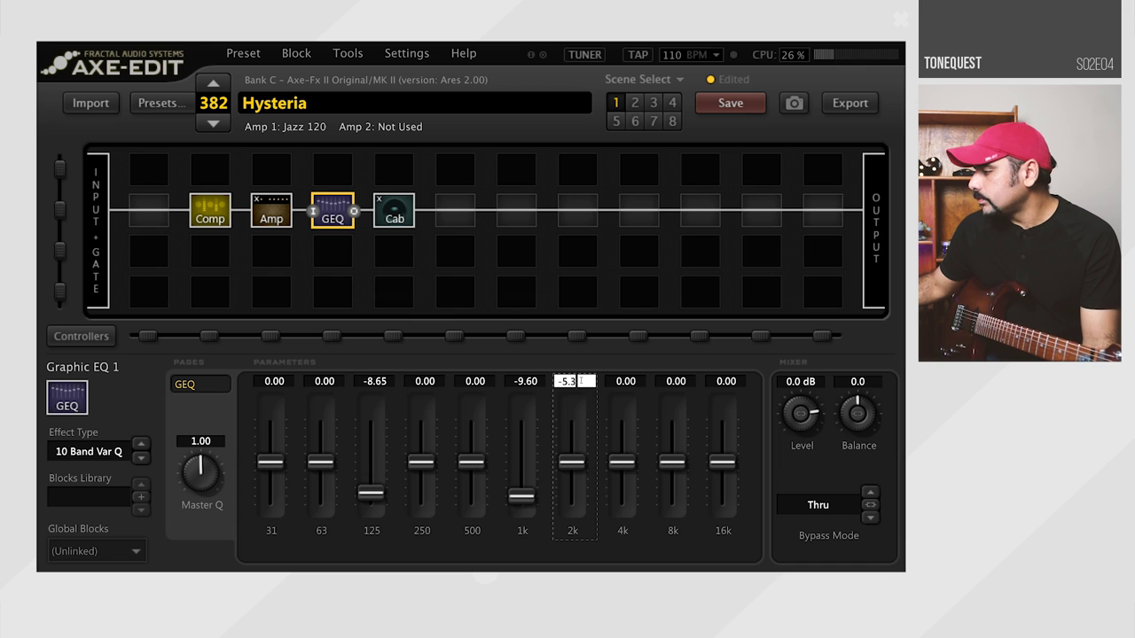
{"action": "key", "text": "Return"}
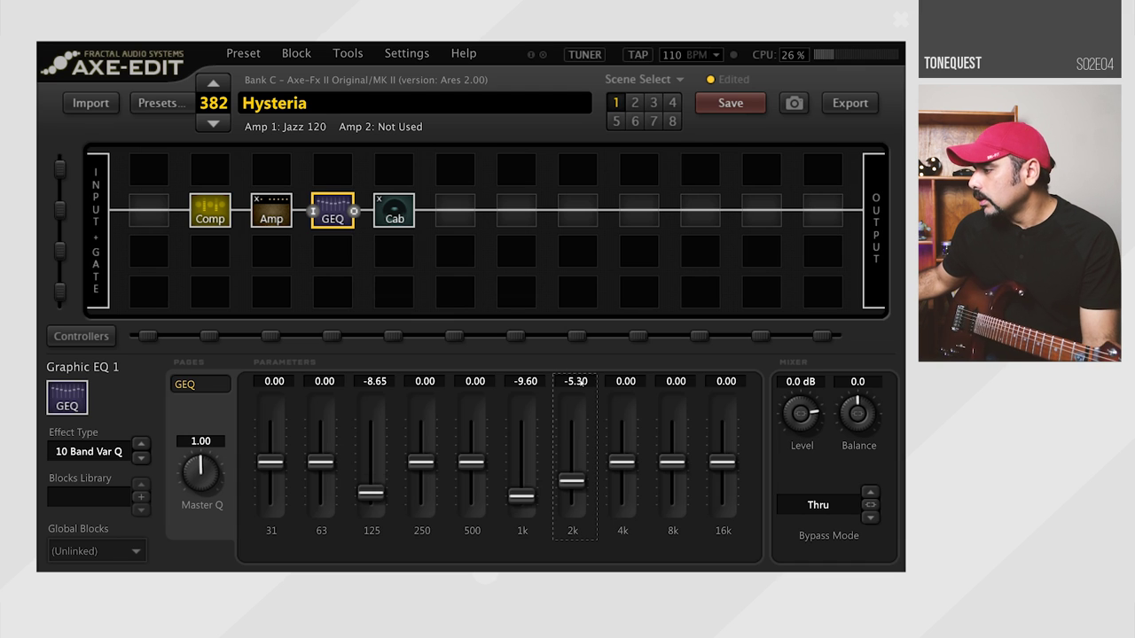
{"action": "double_click", "coordinate": [622, 381]}
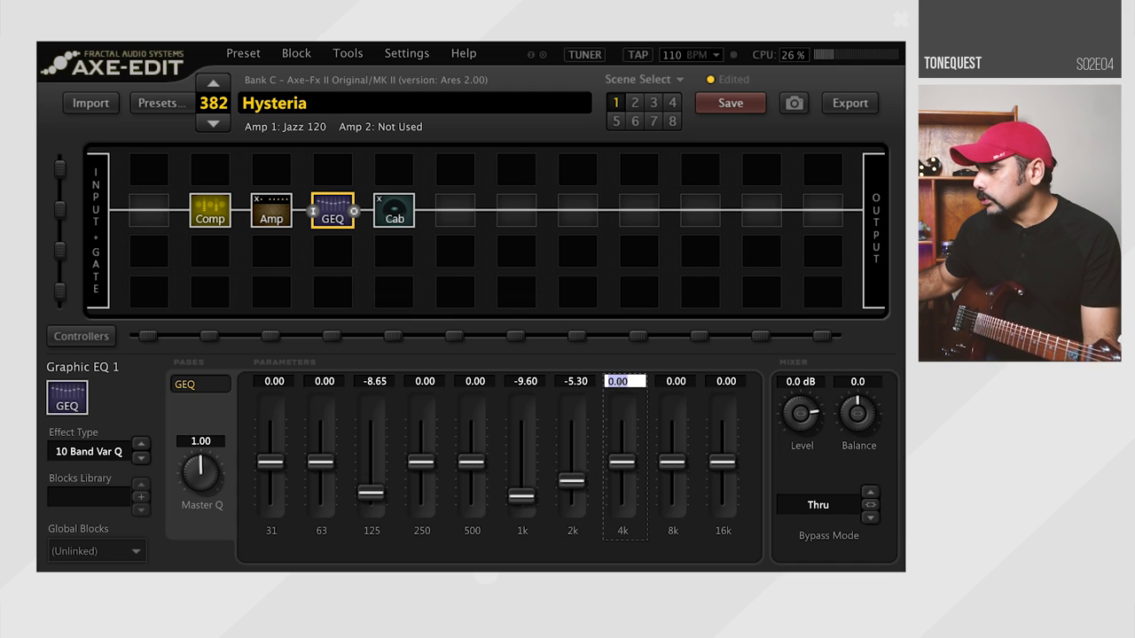
{"action": "type", "text": "8.9"}
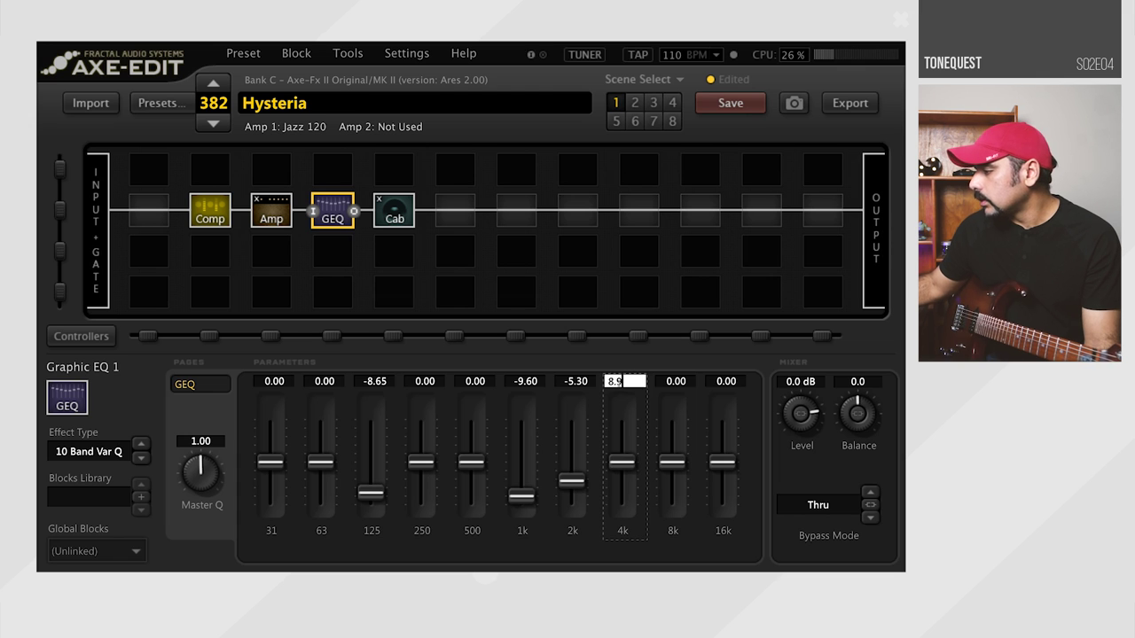
{"action": "key", "text": "Return"}
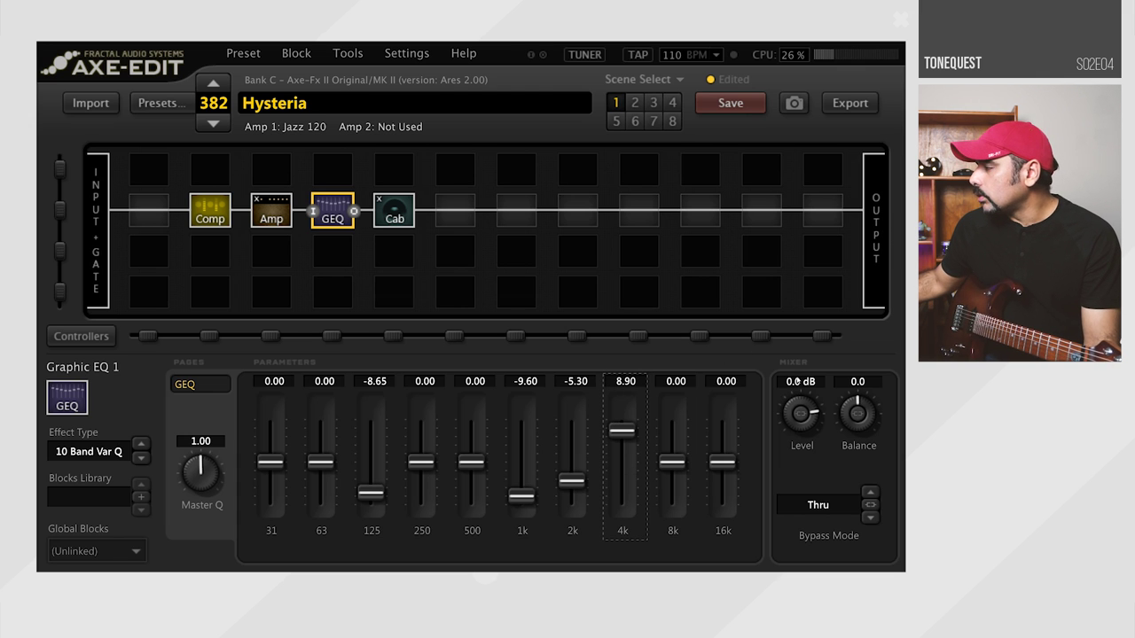
- Set the GEQ mixer Level to 3.0 dB to finish the Hysteria EQ curve
{"action": "double_click", "coordinate": [801, 381]}
{"action": "type", "text": "3"}
{"action": "key", "text": "Return"}
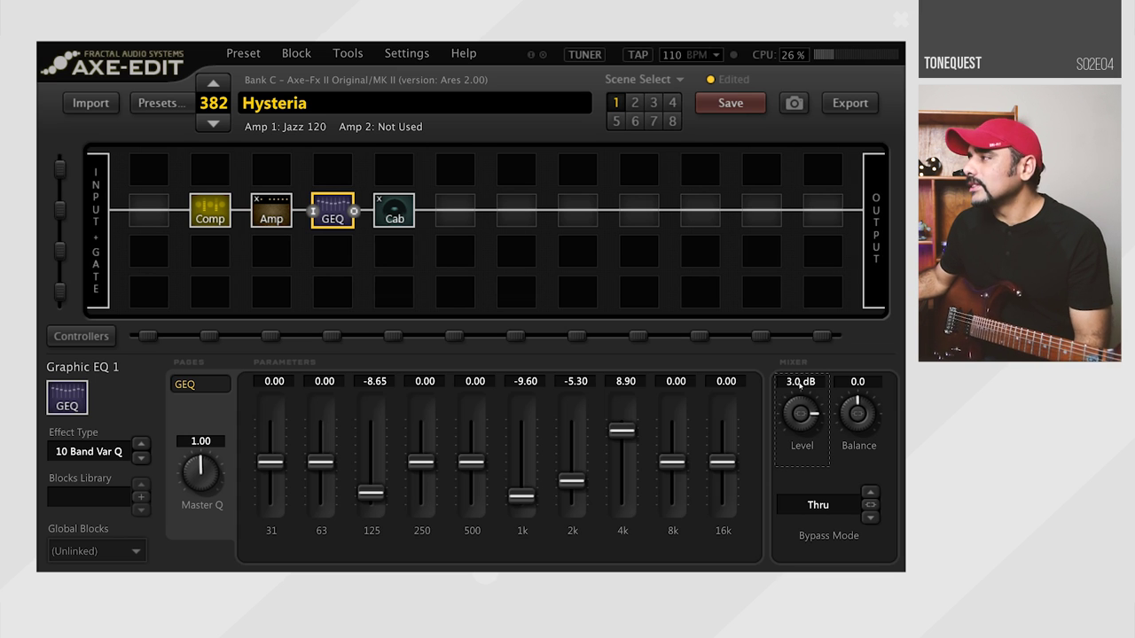
- Insert a Quad Chorus 1 block into the empty grid slot right after the Cab
{"action": "left_click", "coordinate": [455, 216]}
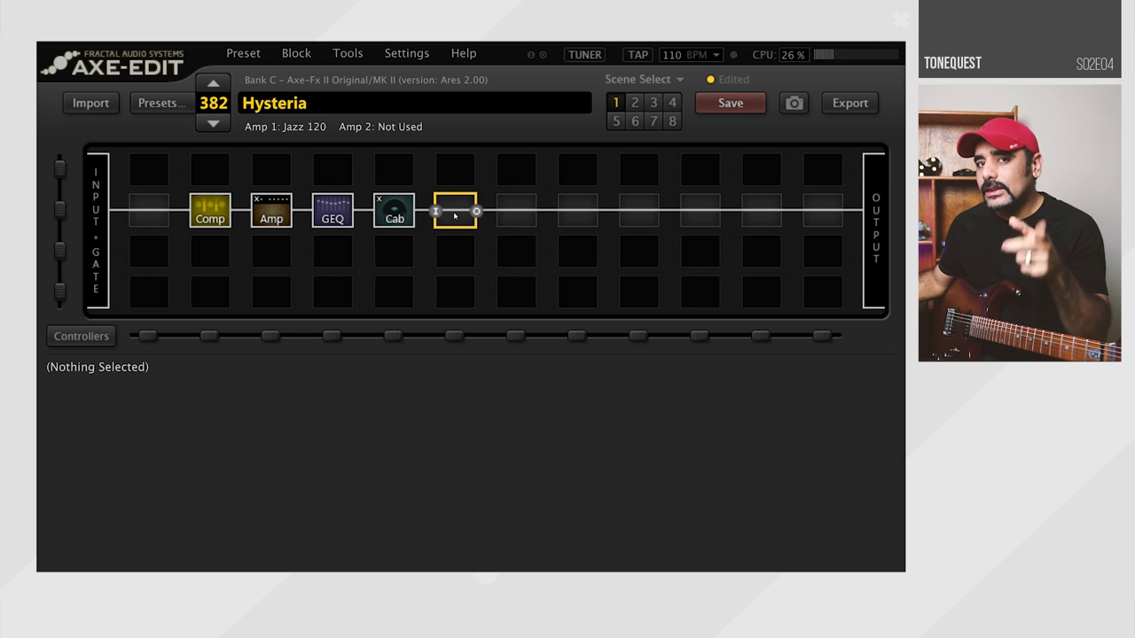
{"action": "right_click", "coordinate": [453, 216]}
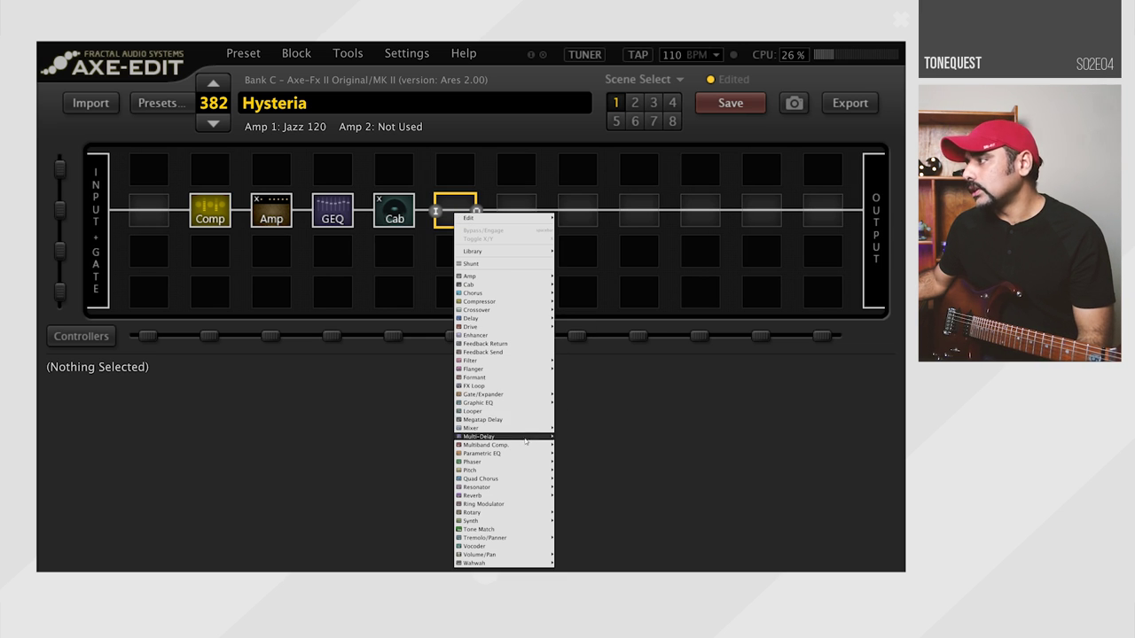
{"action": "mouse_move", "coordinate": [514, 477]}
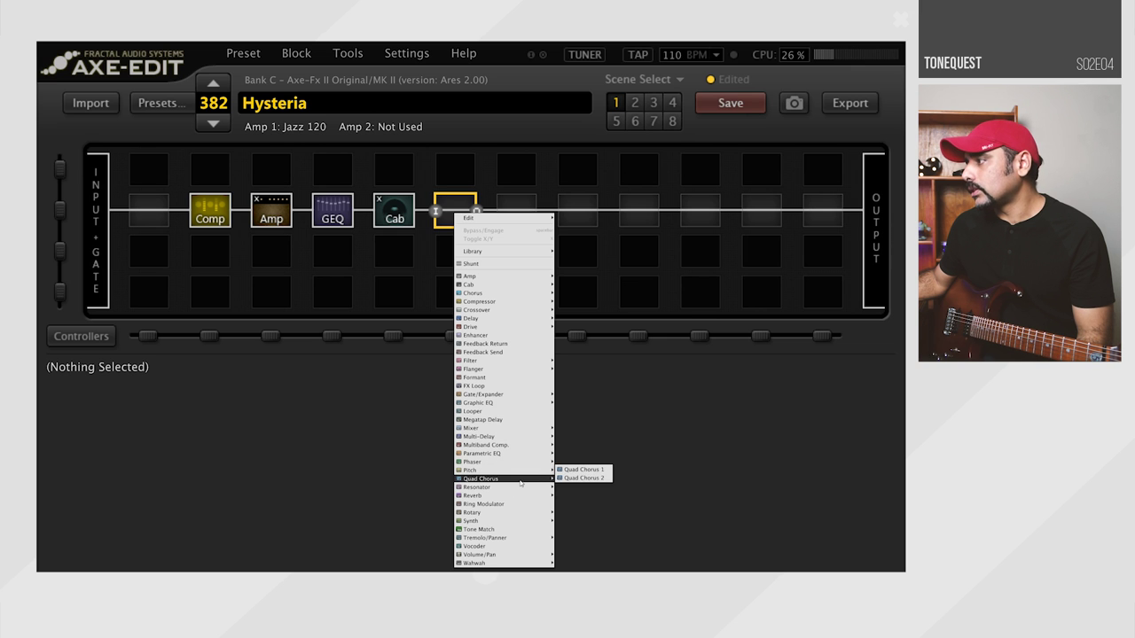
{"action": "left_click", "coordinate": [564, 469]}
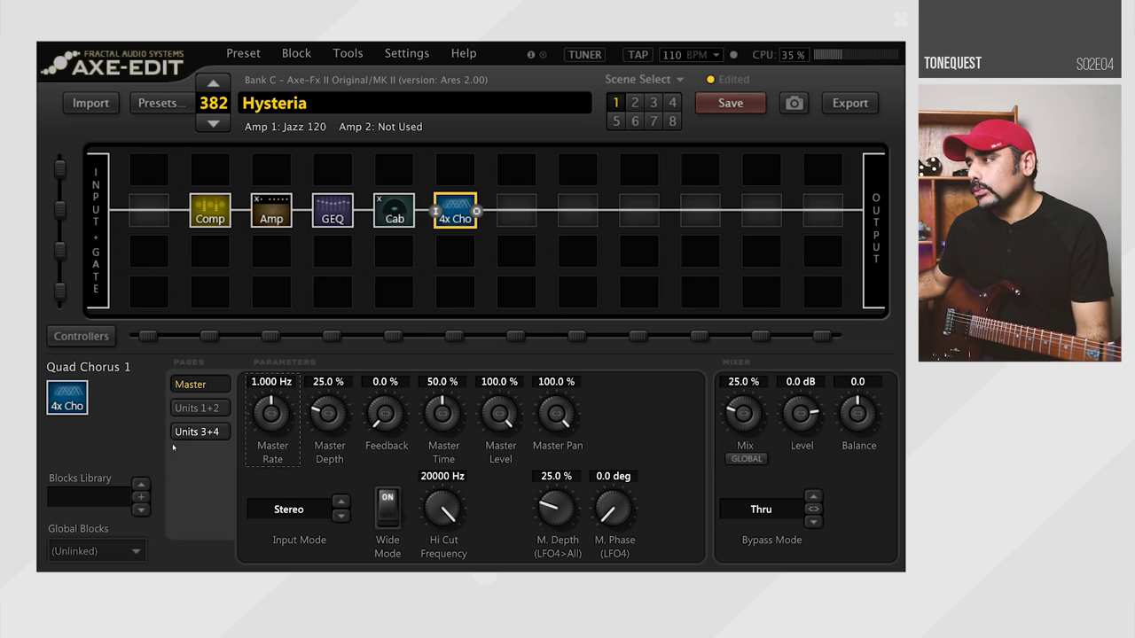
- Load TriChorus settings (0.601 Hz rate, 50% mix) into the chorus and set bypass modifier source to None
{"action": "left_click", "coordinate": [91, 494]}
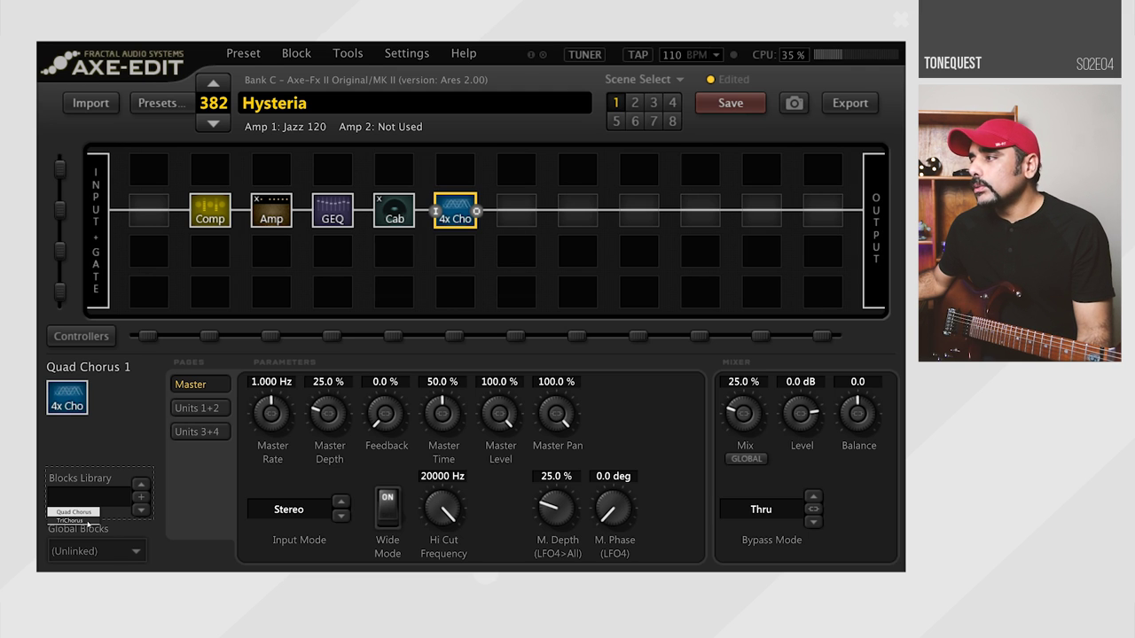
{"action": "left_click", "coordinate": [84, 521]}
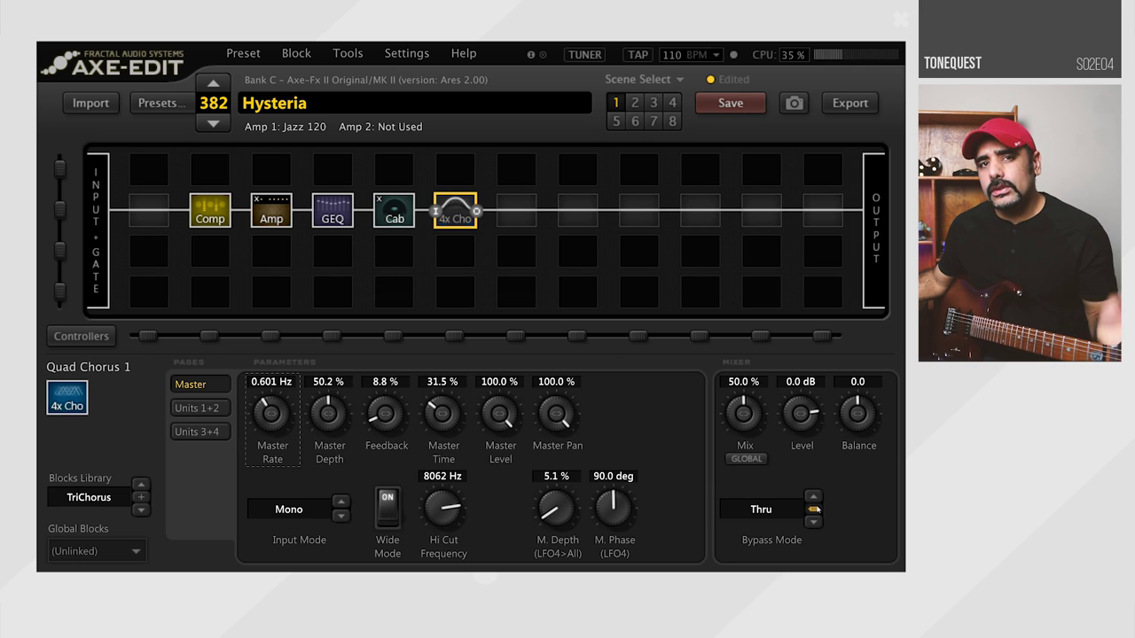
{"action": "left_click", "coordinate": [813, 510]}
{"action": "left_click", "coordinate": [286, 233]}
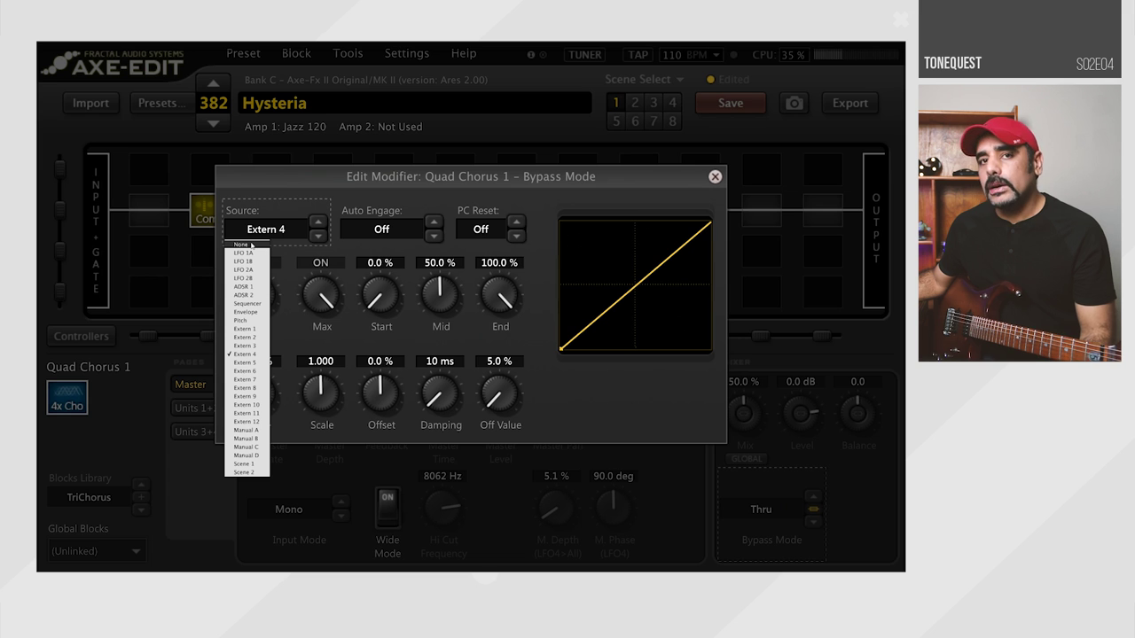
{"action": "left_click", "coordinate": [241, 243]}
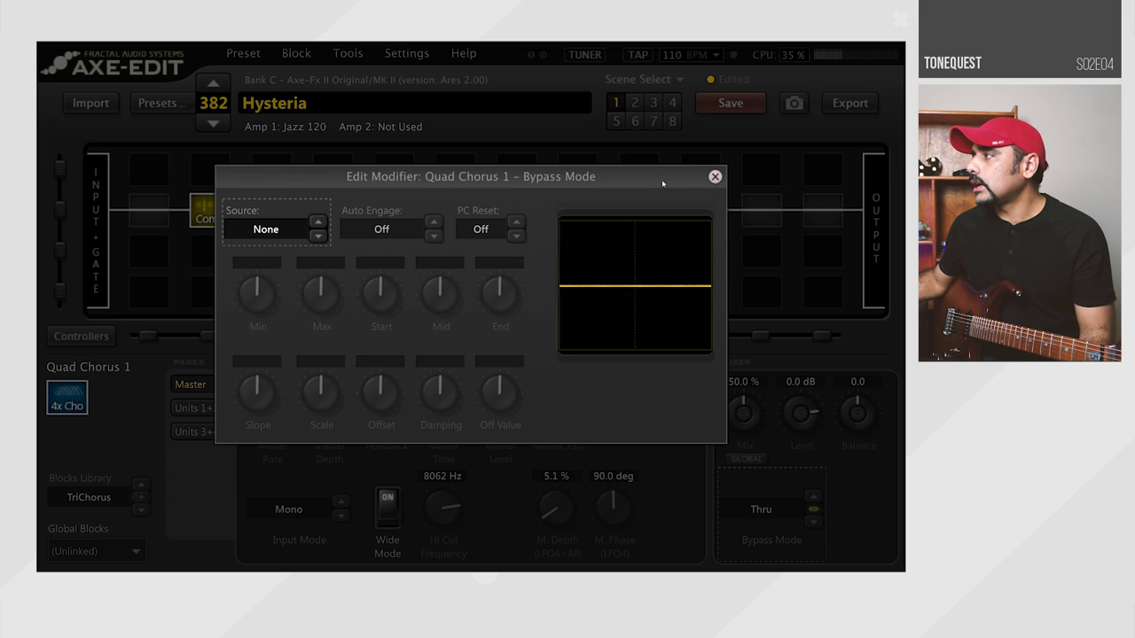
{"action": "left_click", "coordinate": [715, 176]}
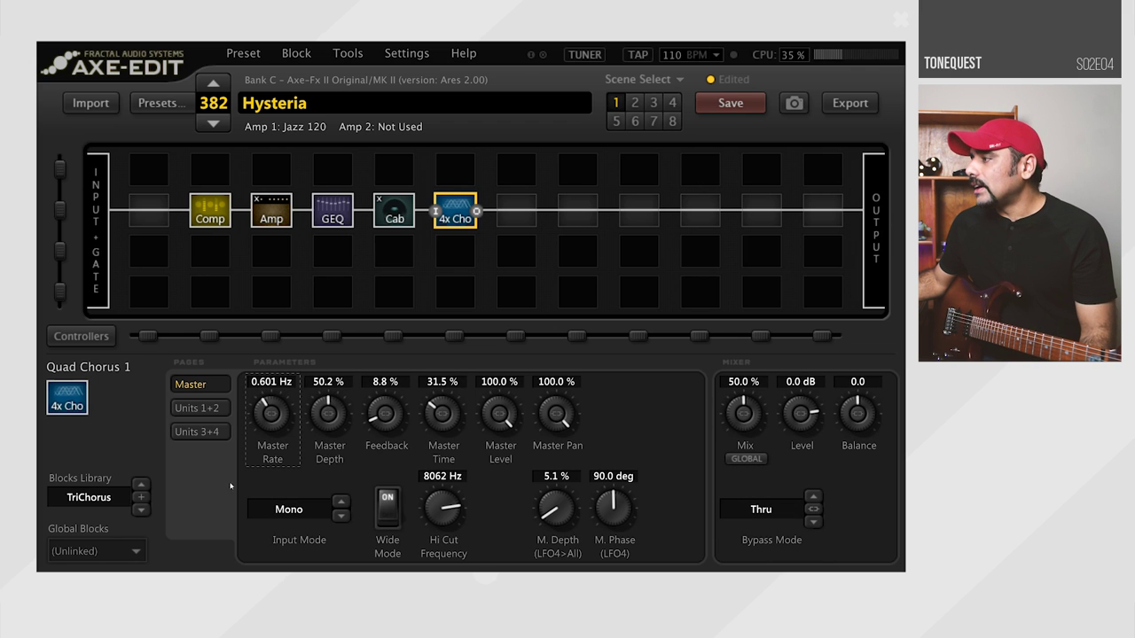
- Enter 5000 Hz as the Quad Chorus Master page Hi Cut Frequency
{"action": "double_click", "coordinate": [443, 479]}
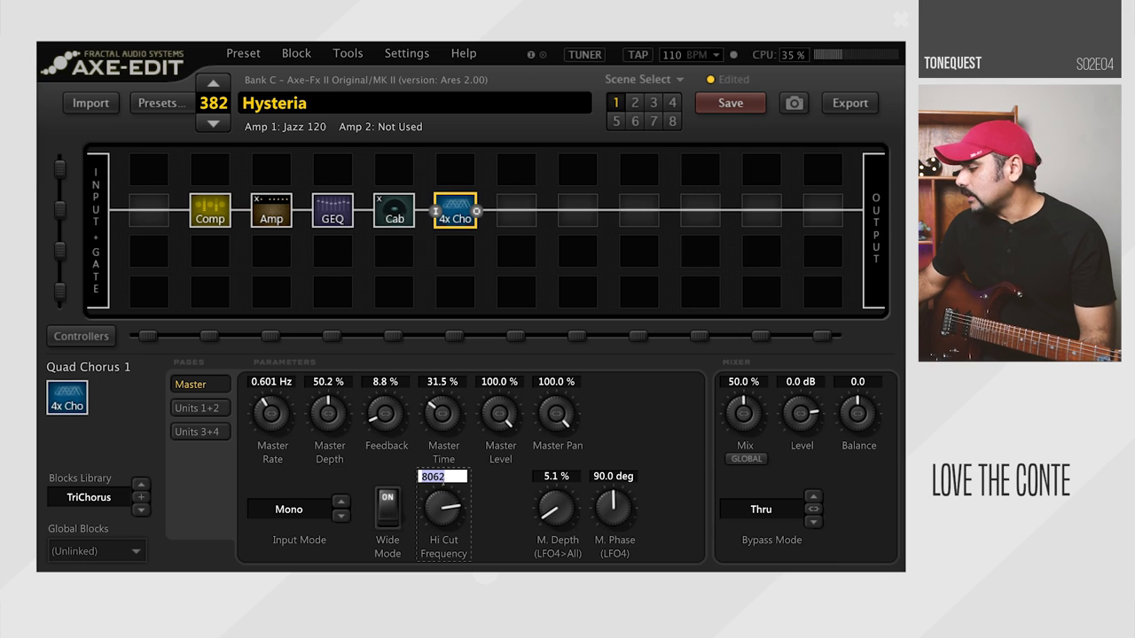
{"action": "type", "text": "5"}
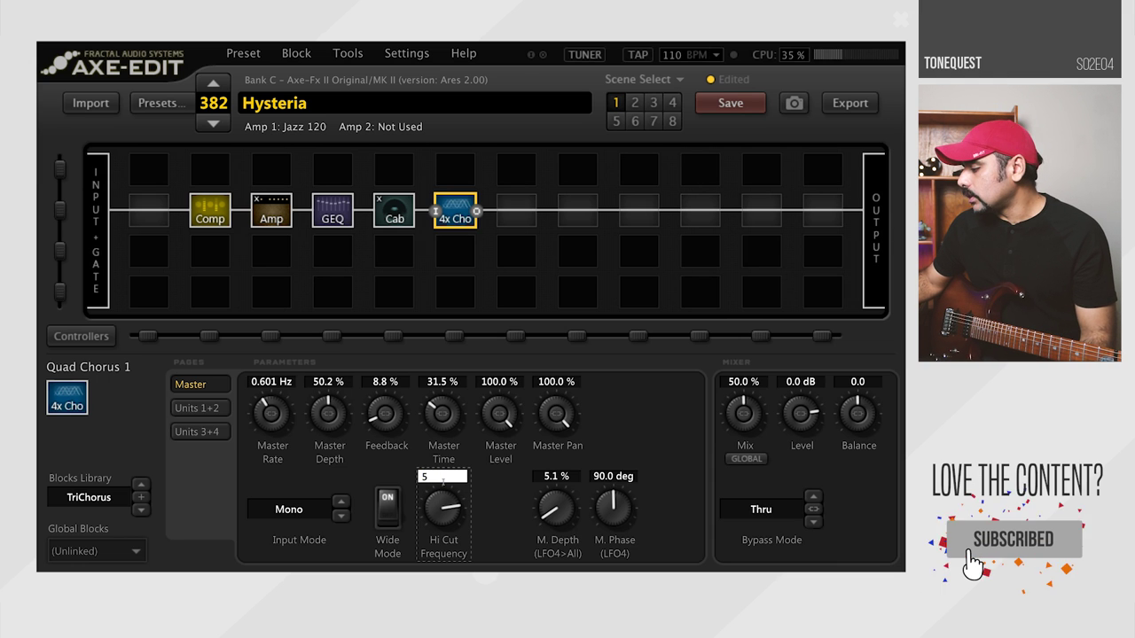
{"action": "type", "text": "0000"}
{"action": "key", "text": "Return"}
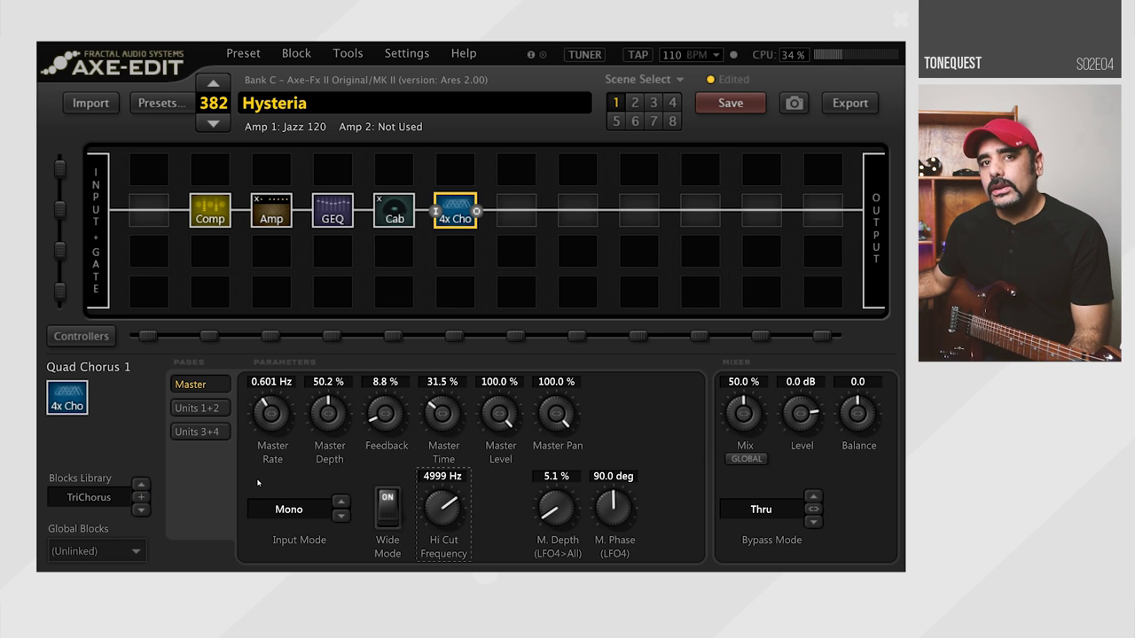
- Review the chorus's Units 1+2 and Units 3+4 LFO pages, then return to Master
{"action": "left_click", "coordinate": [209, 407]}
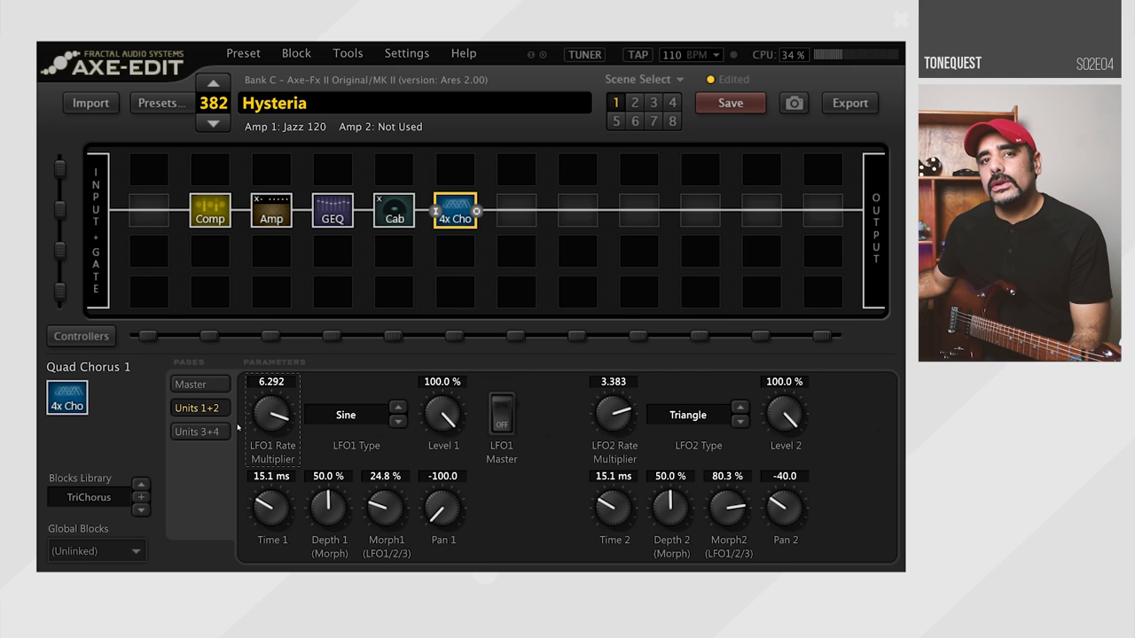
{"action": "left_click", "coordinate": [212, 432]}
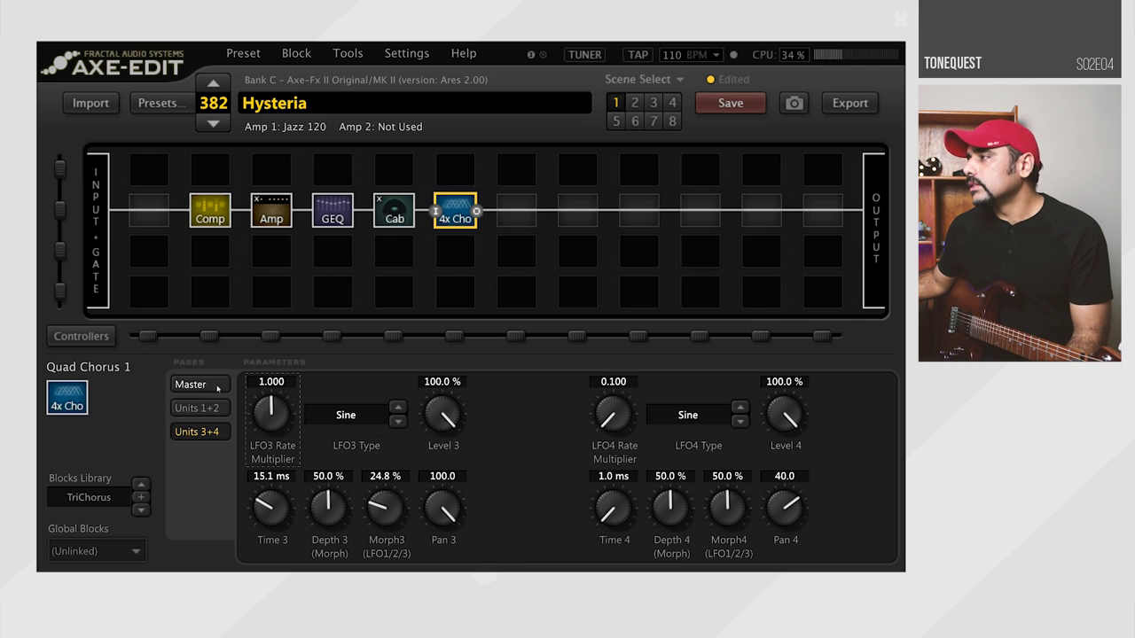
{"action": "left_click", "coordinate": [212, 386]}
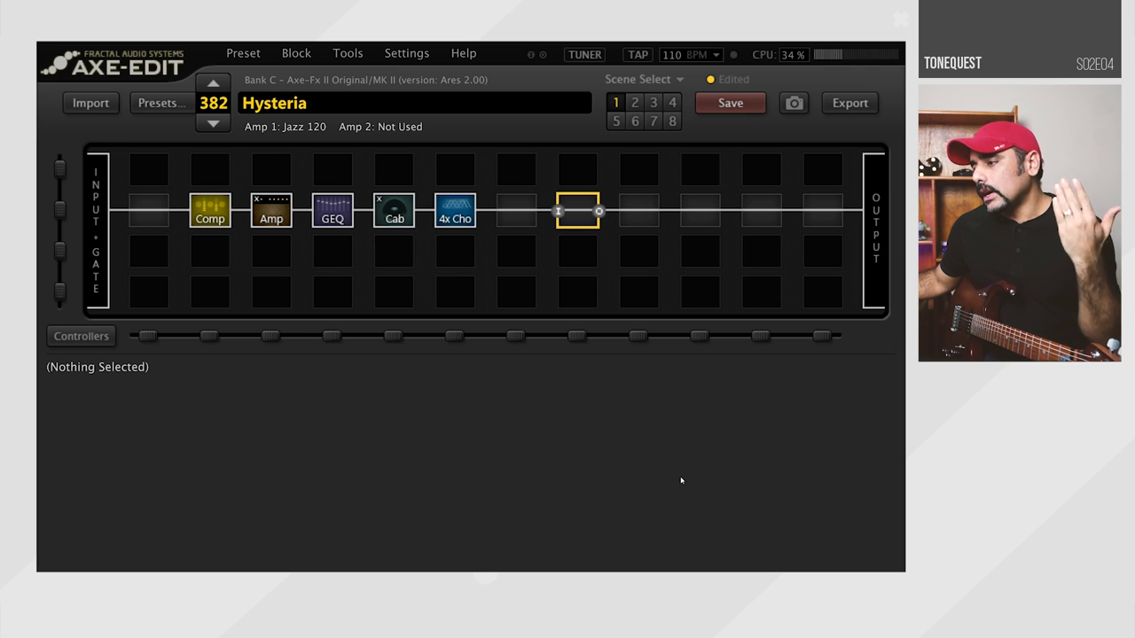
- Insert a Delay 1 block after the chorus as Mono Tape with Head 1 synced to 1/4
{"action": "right_click", "coordinate": [573, 218]}
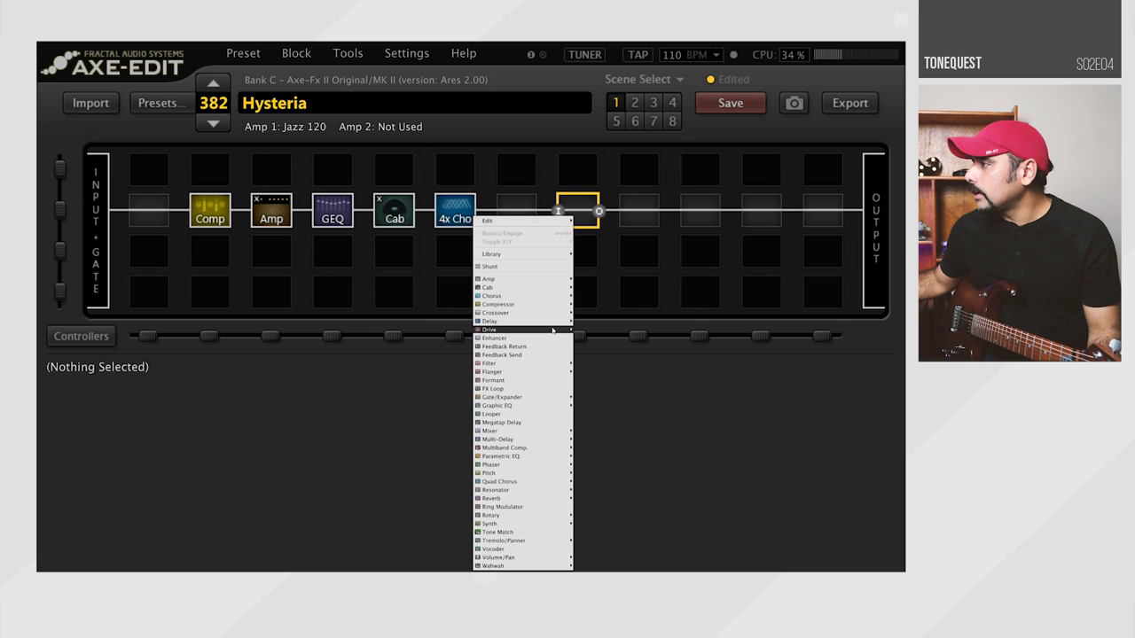
{"action": "mouse_move", "coordinate": [558, 322]}
{"action": "left_click", "coordinate": [593, 312]}
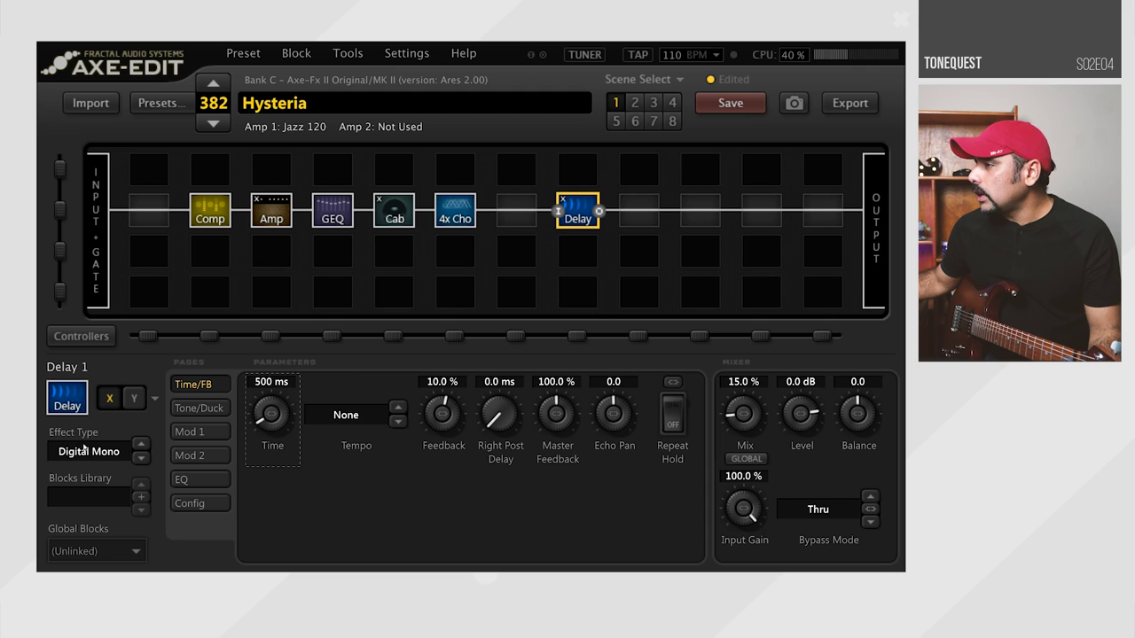
{"action": "left_click", "coordinate": [92, 458]}
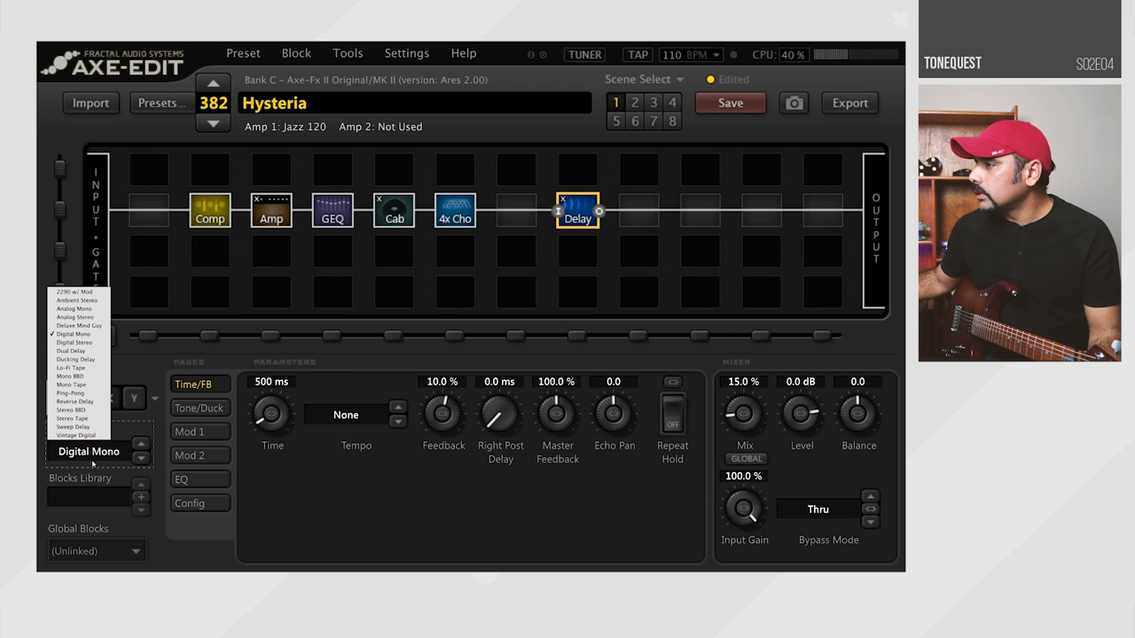
{"action": "left_click", "coordinate": [85, 385]}
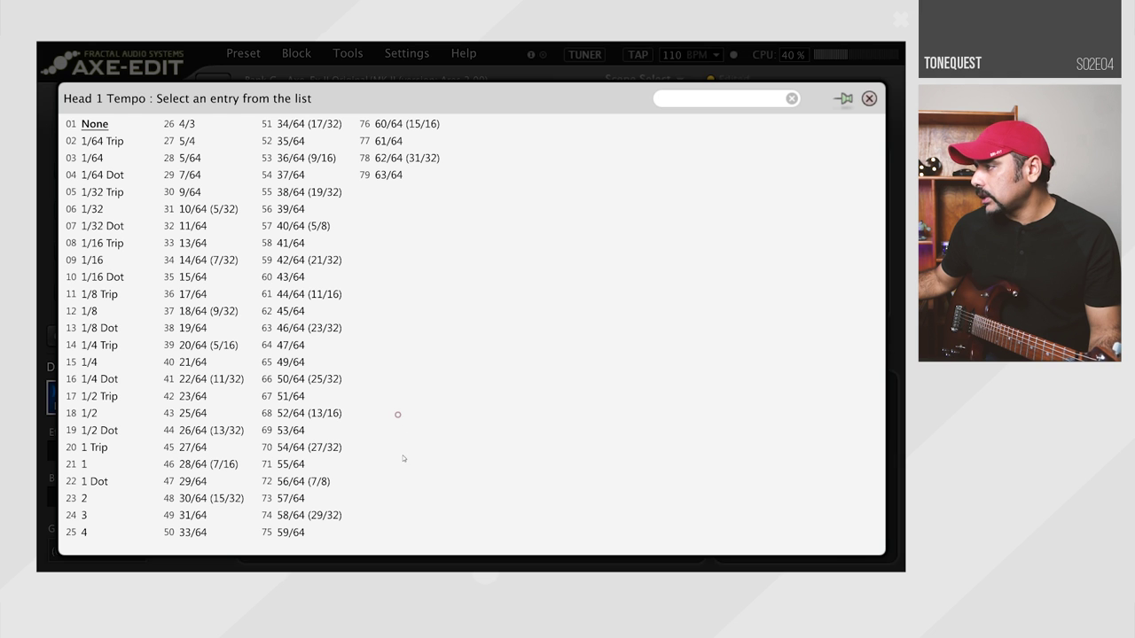
{"action": "left_click", "coordinate": [397, 415]}
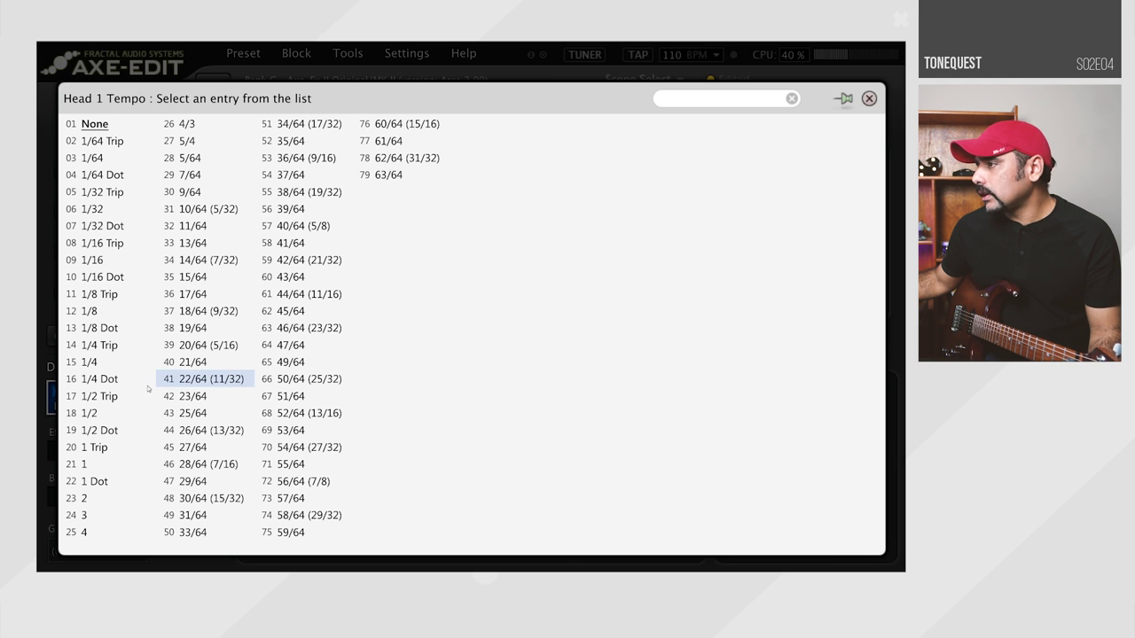
{"action": "left_click", "coordinate": [122, 361]}
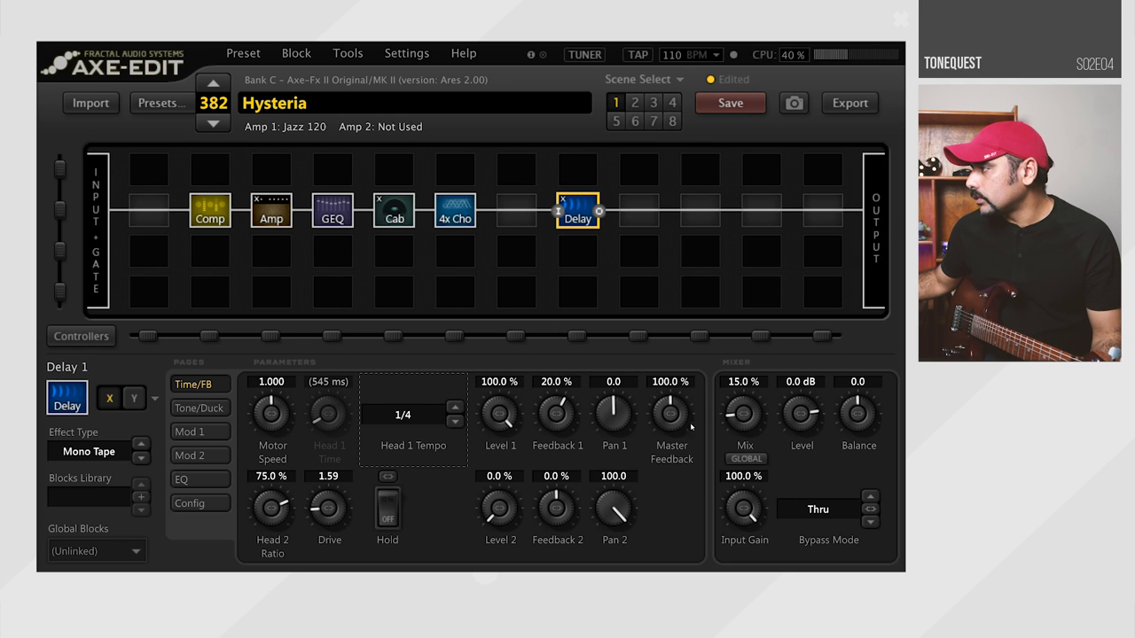
- Set the preset tempo to 107 BPM and the delay Mix to 18.5%
{"action": "left_click", "coordinate": [754, 383]}
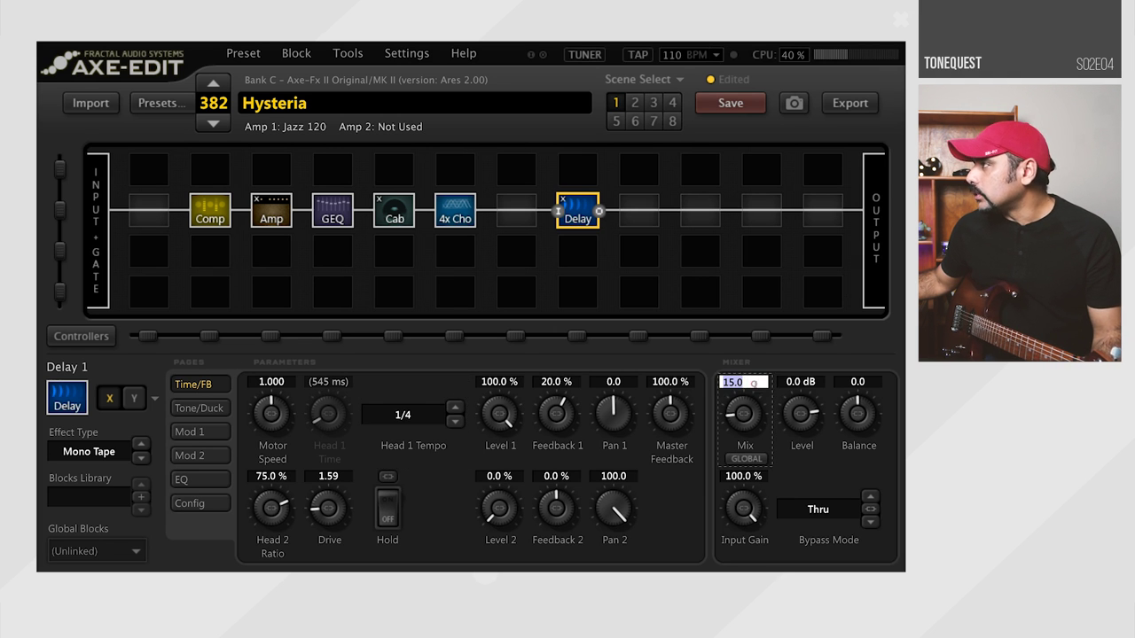
{"action": "left_click", "coordinate": [681, 55]}
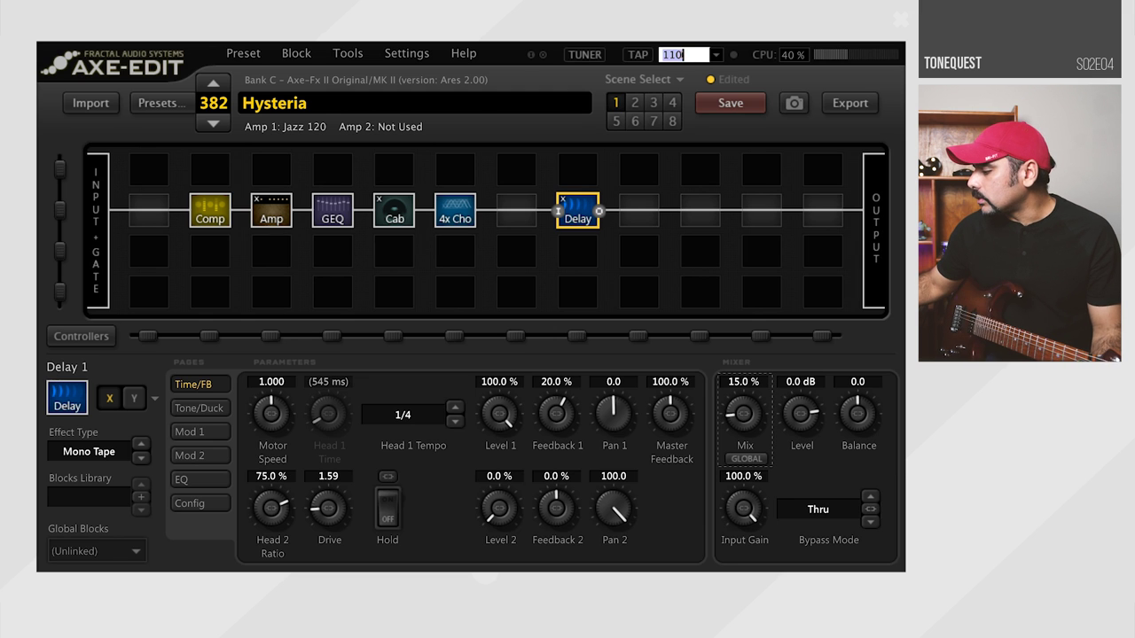
{"action": "type", "text": "107"}
{"action": "key", "text": "Return"}
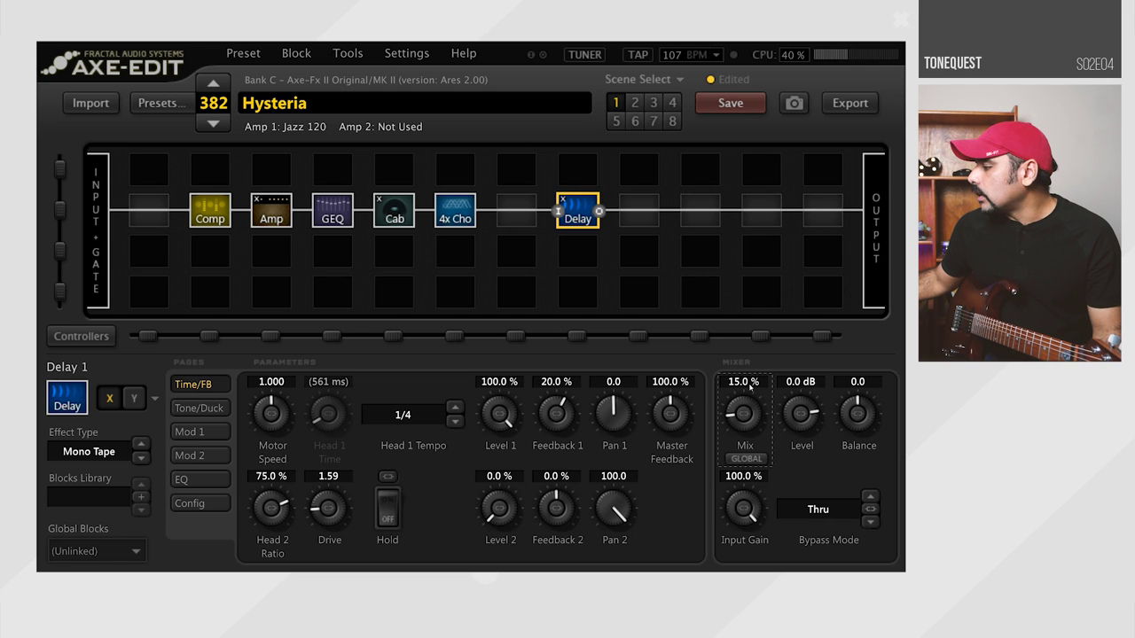
{"action": "left_click", "coordinate": [747, 382]}
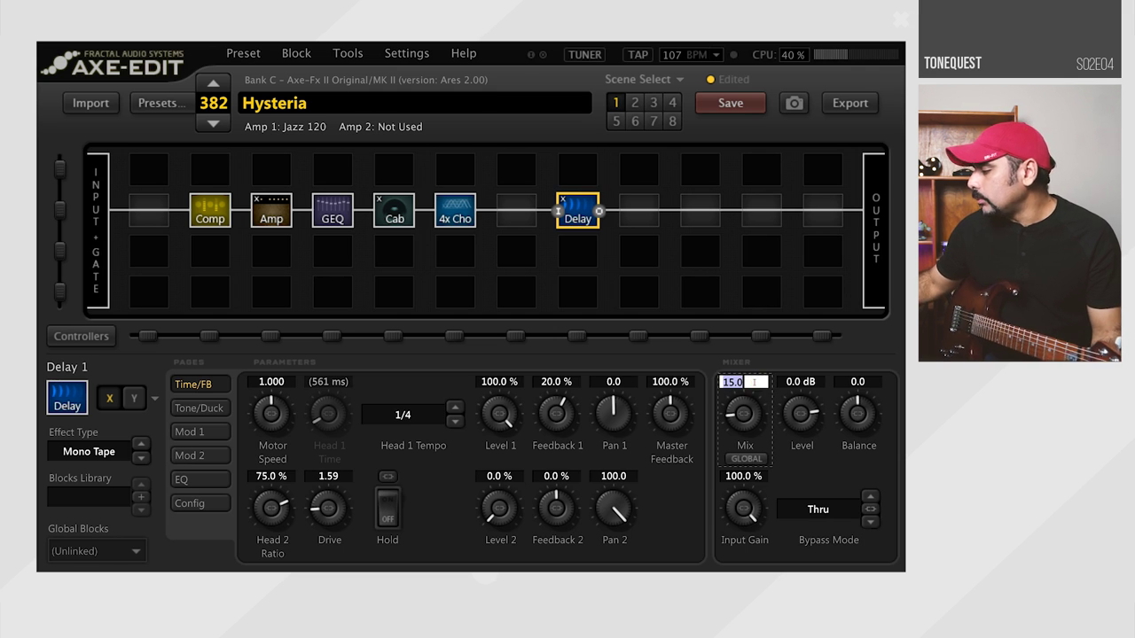
{"action": "type", "text": "18.5"}
{"action": "key", "text": "Return"}
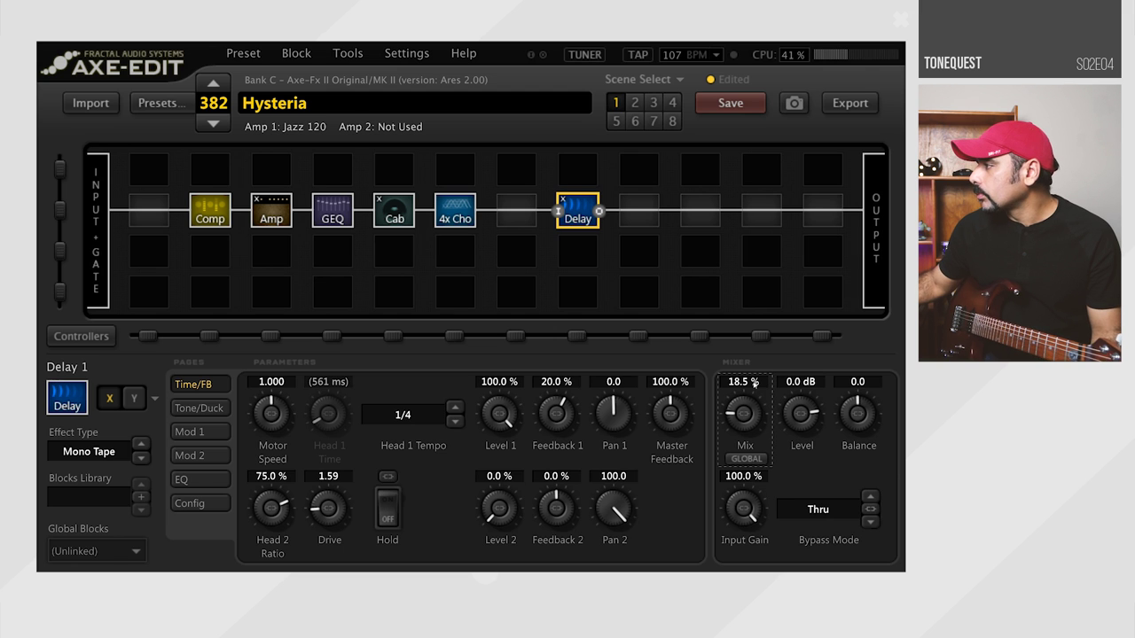
{"action": "left_click", "coordinate": [646, 213]}
{"action": "right_click", "coordinate": [647, 214]}
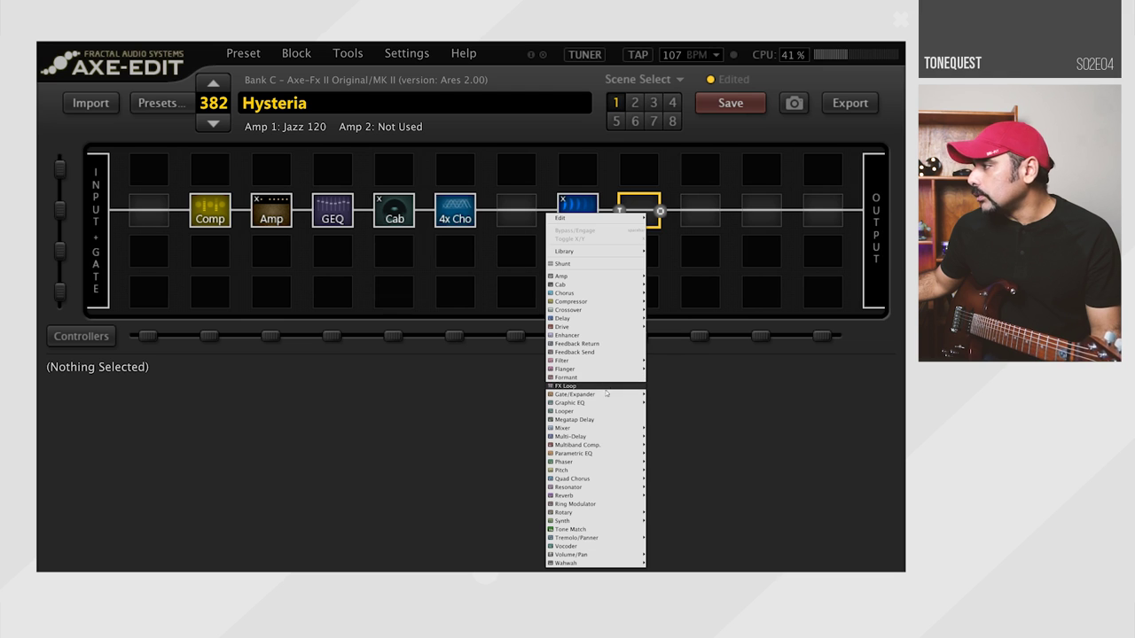
- Insert a Reverb 1 block after the delay as a High-quality London Plate
{"action": "mouse_move", "coordinate": [594, 497]}
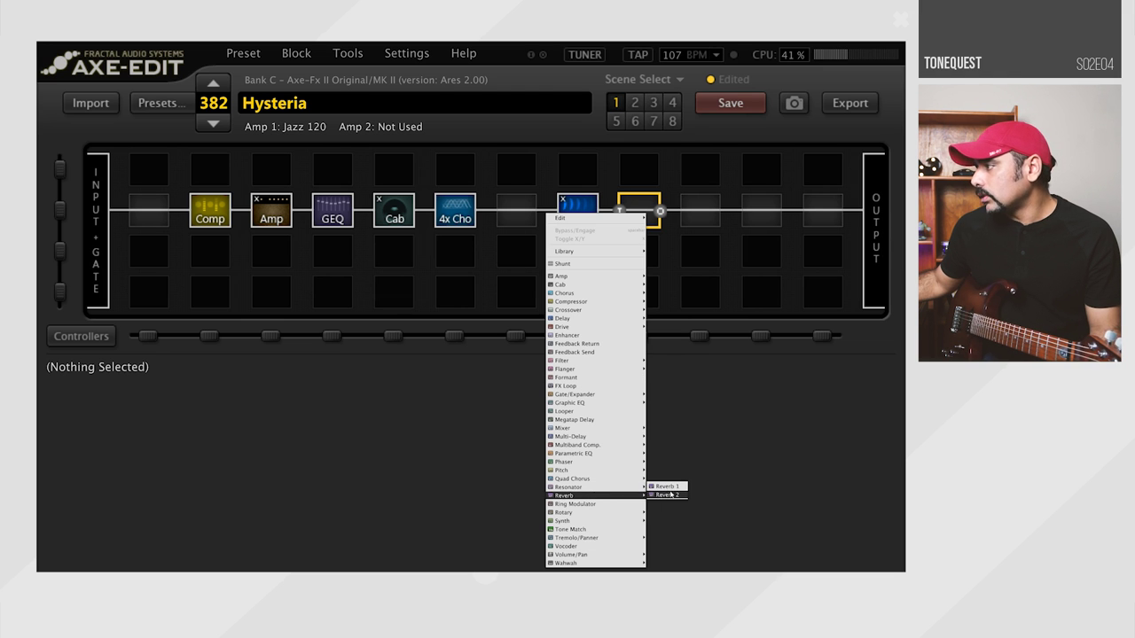
{"action": "left_click", "coordinate": [671, 486]}
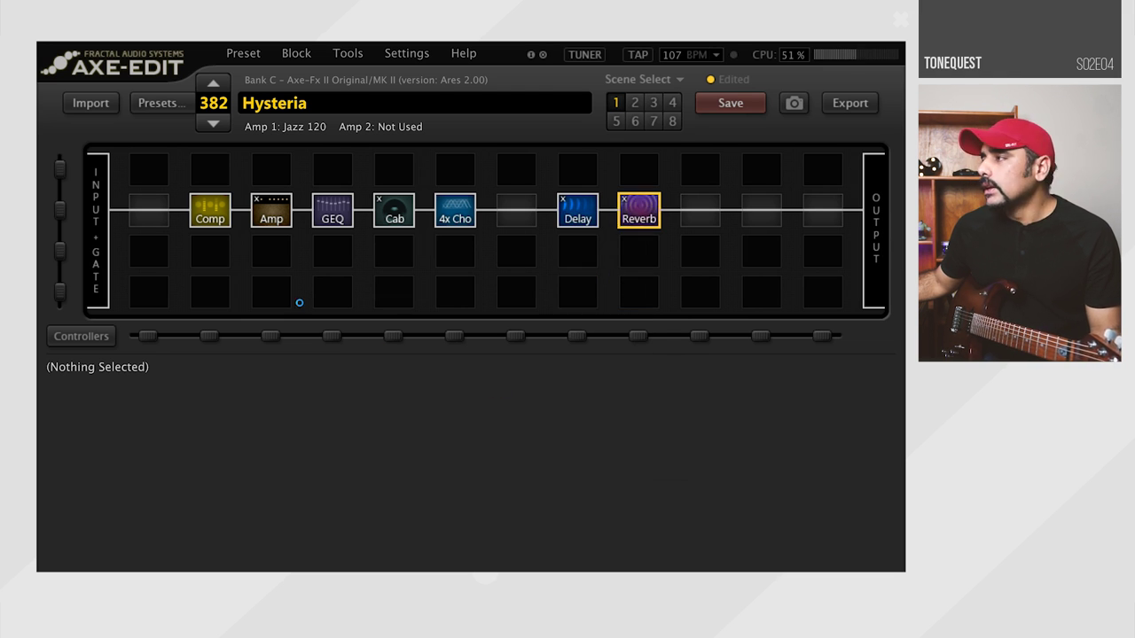
{"action": "left_click", "coordinate": [97, 454]}
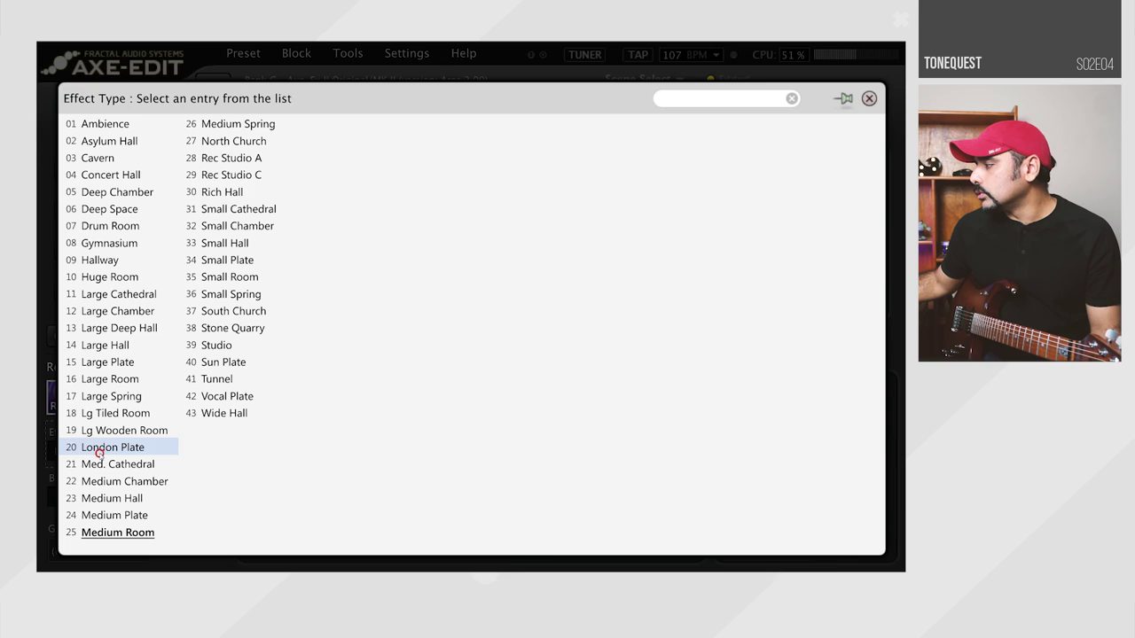
{"action": "left_click", "coordinate": [101, 449]}
{"action": "left_click", "coordinate": [276, 417]}
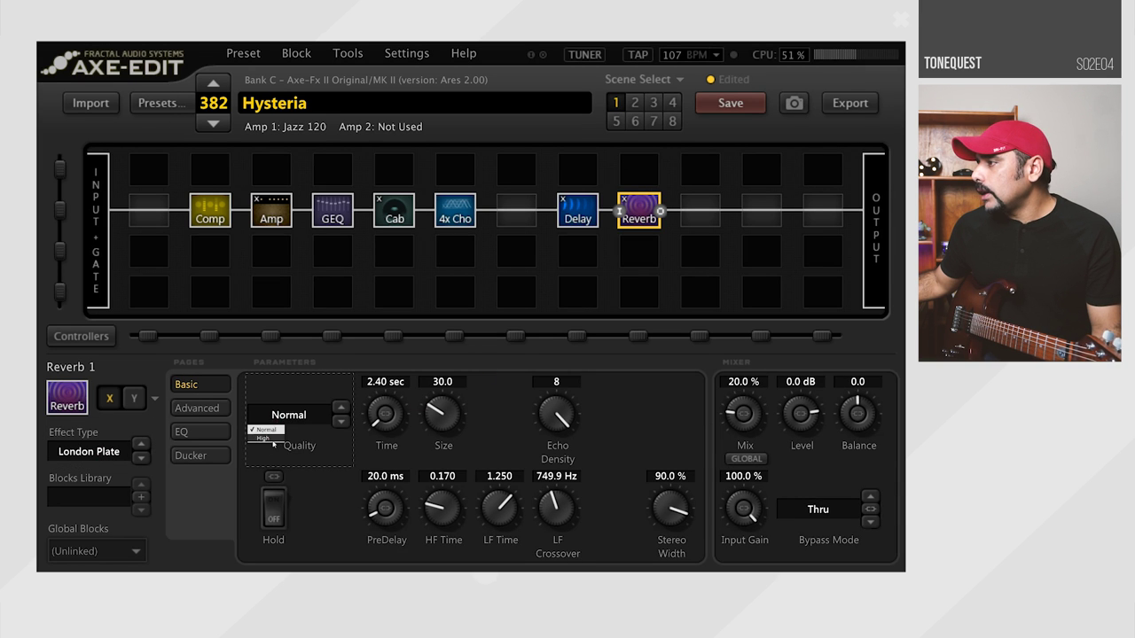
{"action": "left_click", "coordinate": [262, 438]}
- Set the reverb Time to 4.00 seconds and its Mix to 11%
{"action": "double_click", "coordinate": [386, 381]}
{"action": "type", "text": "4"}
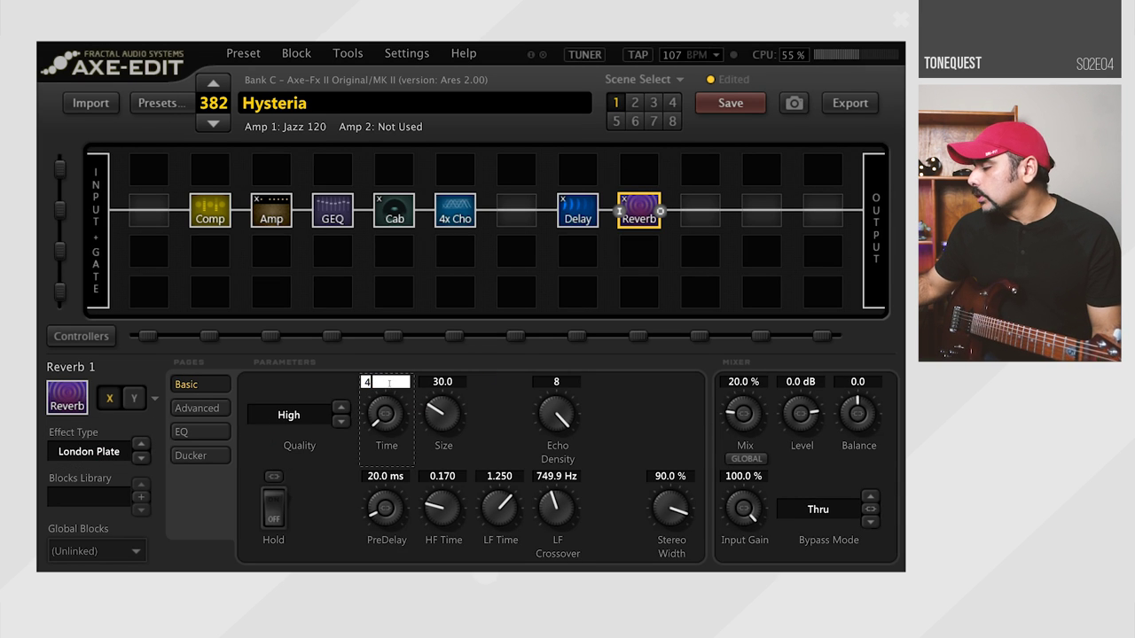
{"action": "key", "text": "Return"}
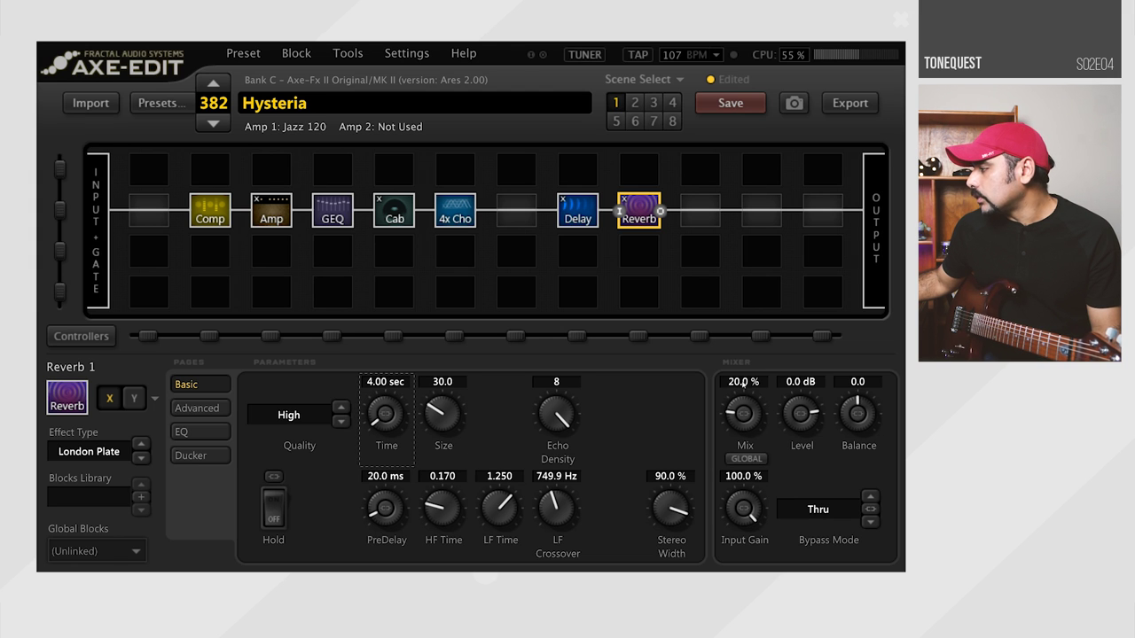
{"action": "double_click", "coordinate": [733, 384]}
{"action": "type", "text": "11"}
{"action": "key", "text": "Return"}
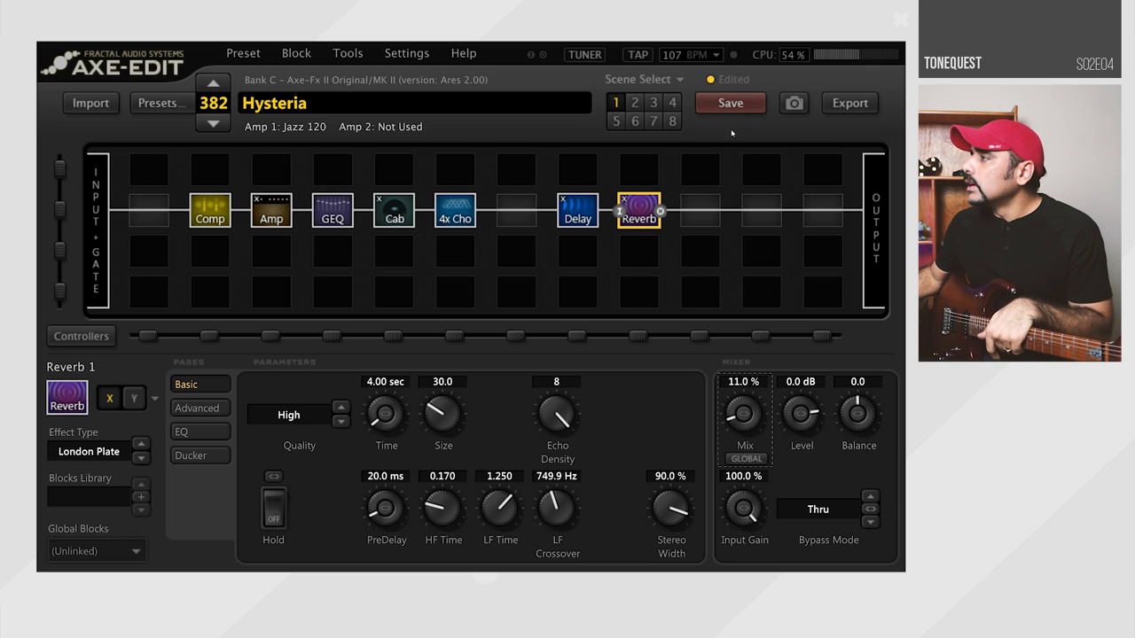
- Insert a Flanger 1 block left of the Delay, as Digital Stereo with 1/4 tempo sync
{"action": "left_click", "coordinate": [529, 223]}
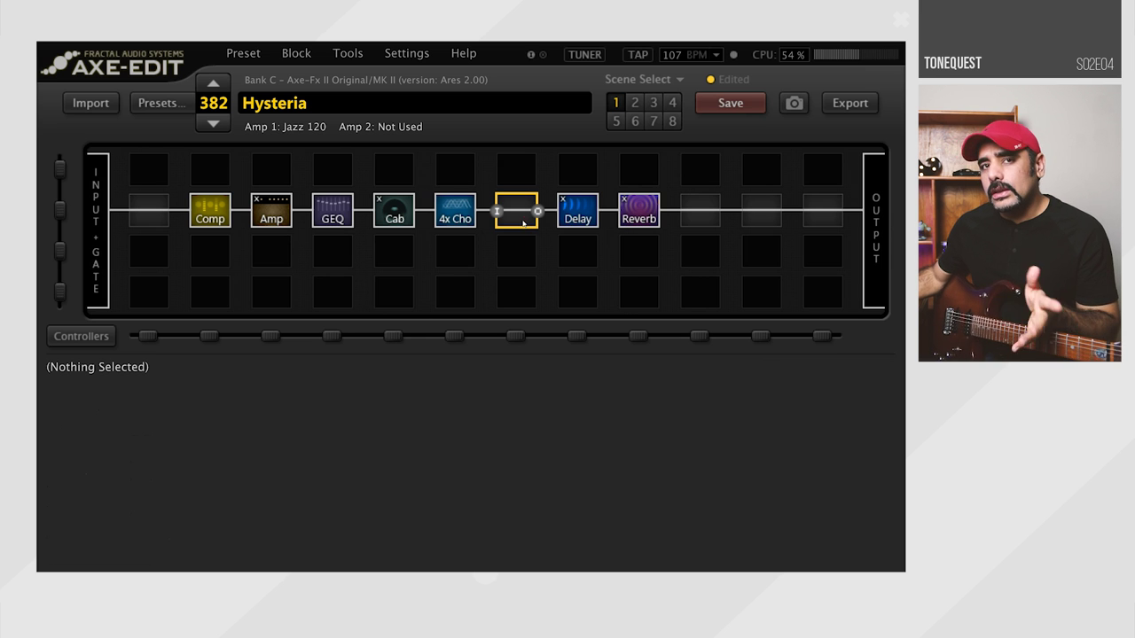
{"action": "right_click", "coordinate": [523, 223]}
{"action": "mouse_move", "coordinate": [576, 377]}
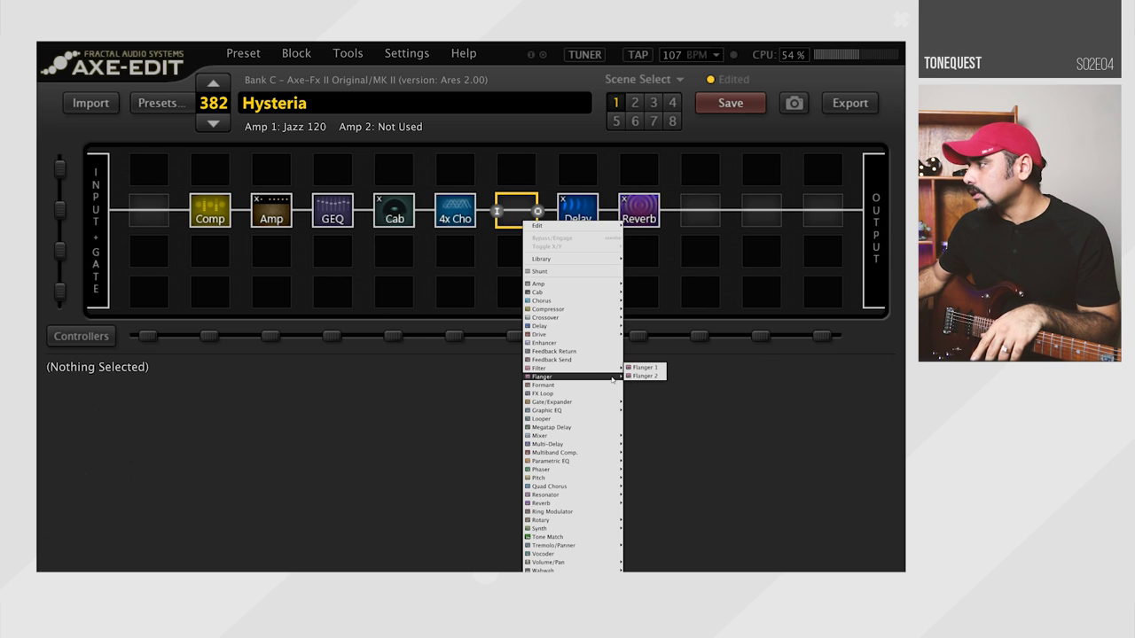
{"action": "left_click", "coordinate": [644, 376]}
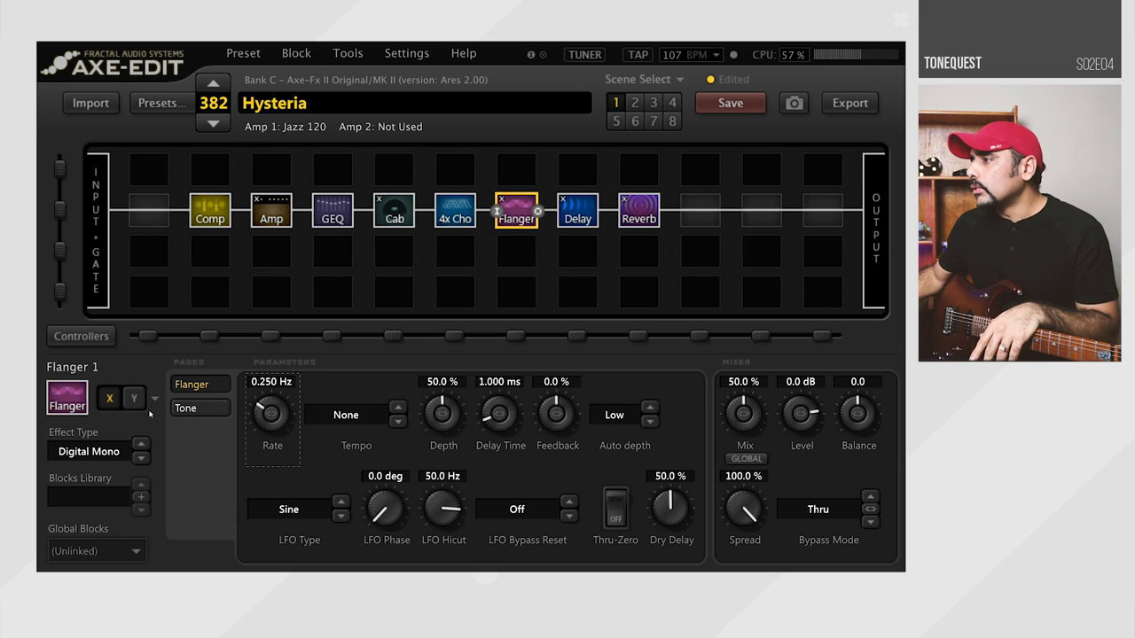
{"action": "left_click", "coordinate": [89, 451]}
{"action": "left_click", "coordinate": [75, 491]}
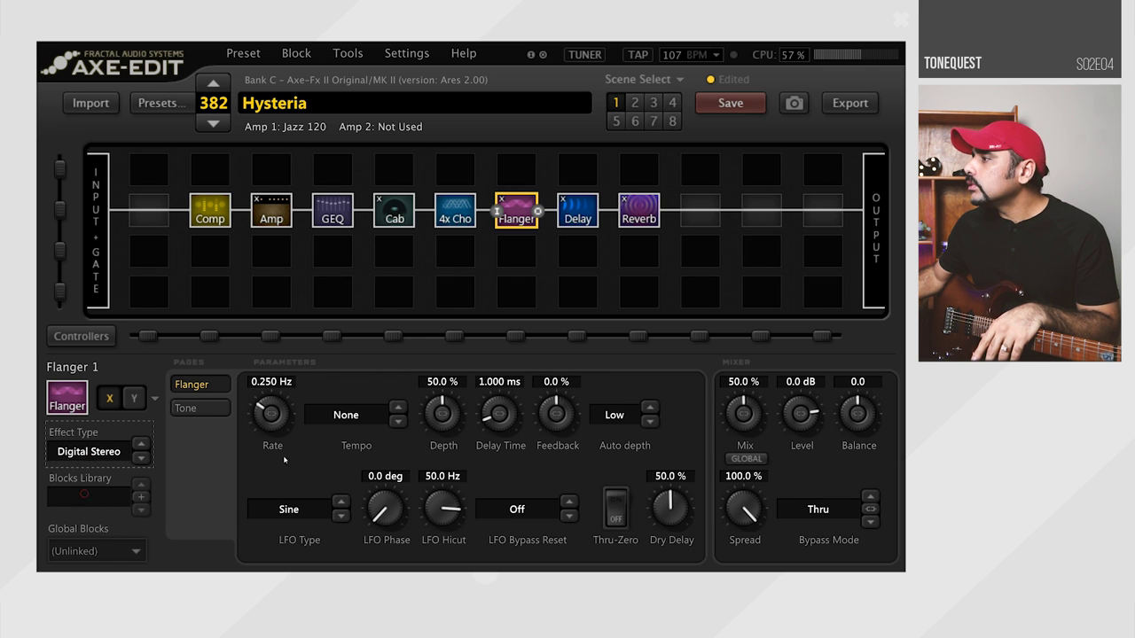
{"action": "left_click", "coordinate": [360, 416]}
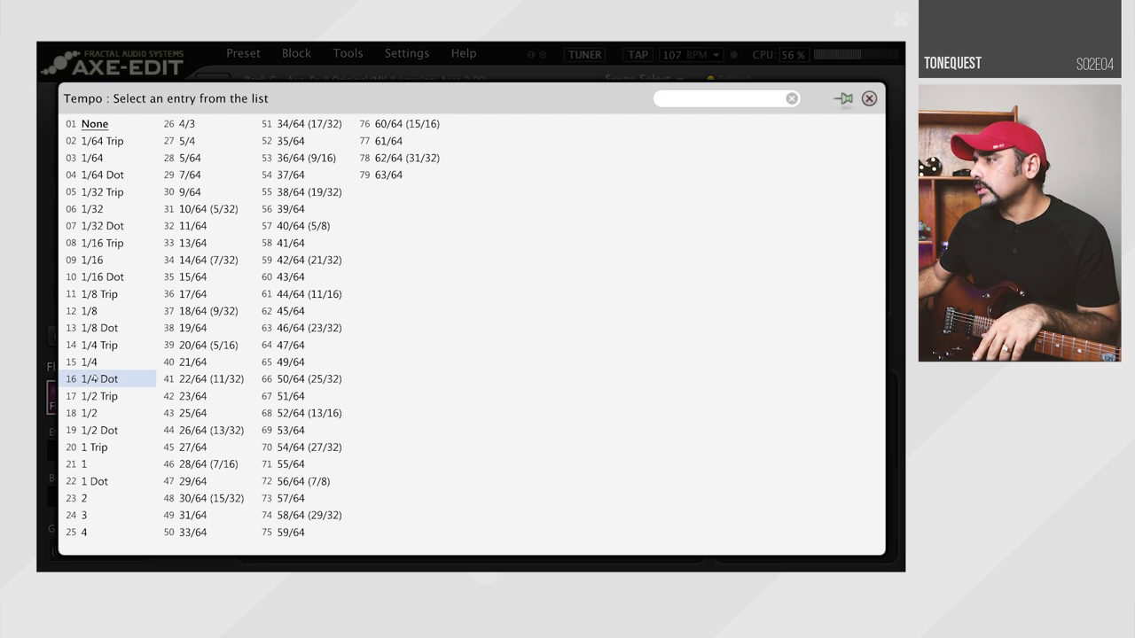
{"action": "left_click", "coordinate": [100, 365]}
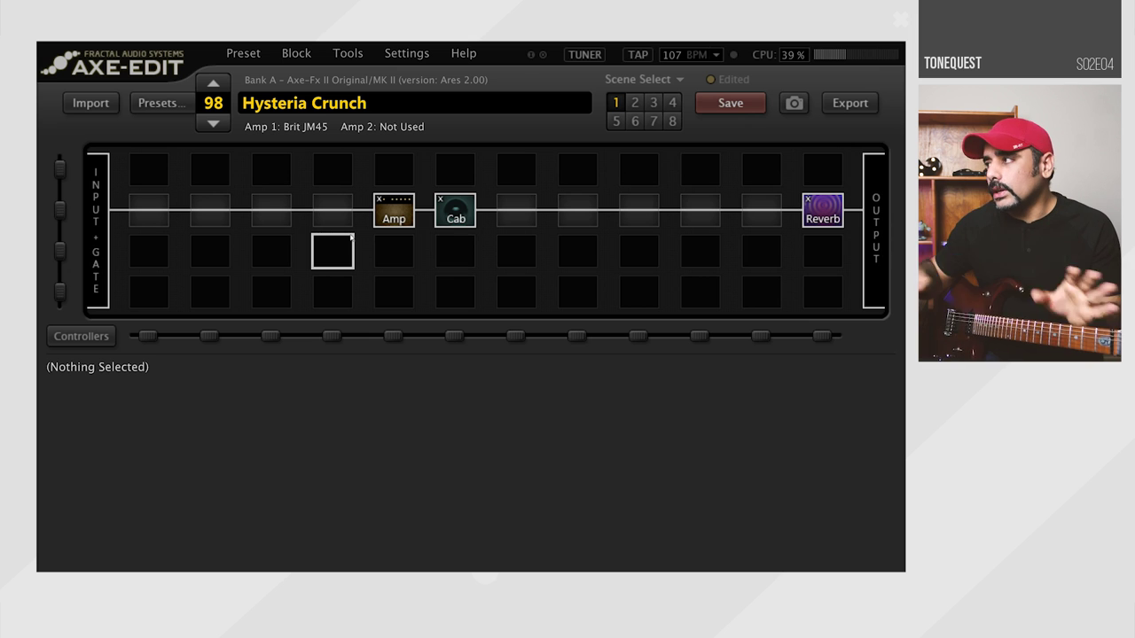
- Show the Amp 1 panel for the Brit JM45 (Bright on, 100.0 pF Bright Cap, -12.0 dB Level)
{"action": "left_click", "coordinate": [386, 218]}
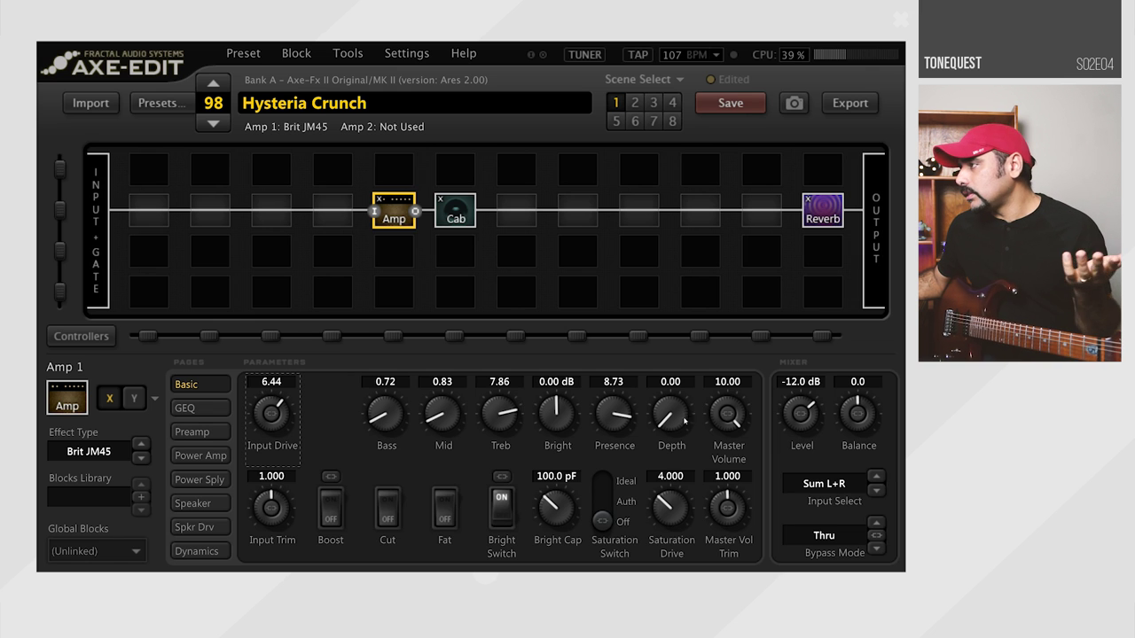
- Show the Cab 1 panel: F101 4x12 Basketweave Green Mix, 58 Dyn mic, 20 Hz–20000 Hz cuts
{"action": "left_click", "coordinate": [455, 210]}
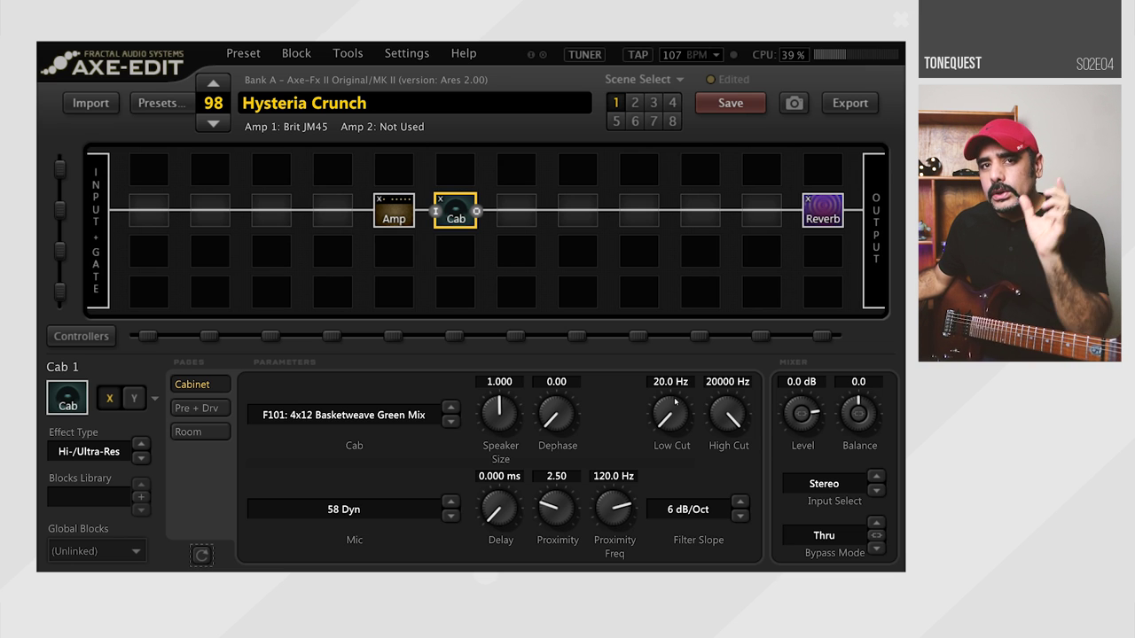
- Show Hysteria Crunch's Reverb 1 block: London Plate, High quality, 2.40 sec time, 15.0% mix
{"action": "left_click", "coordinate": [822, 213]}
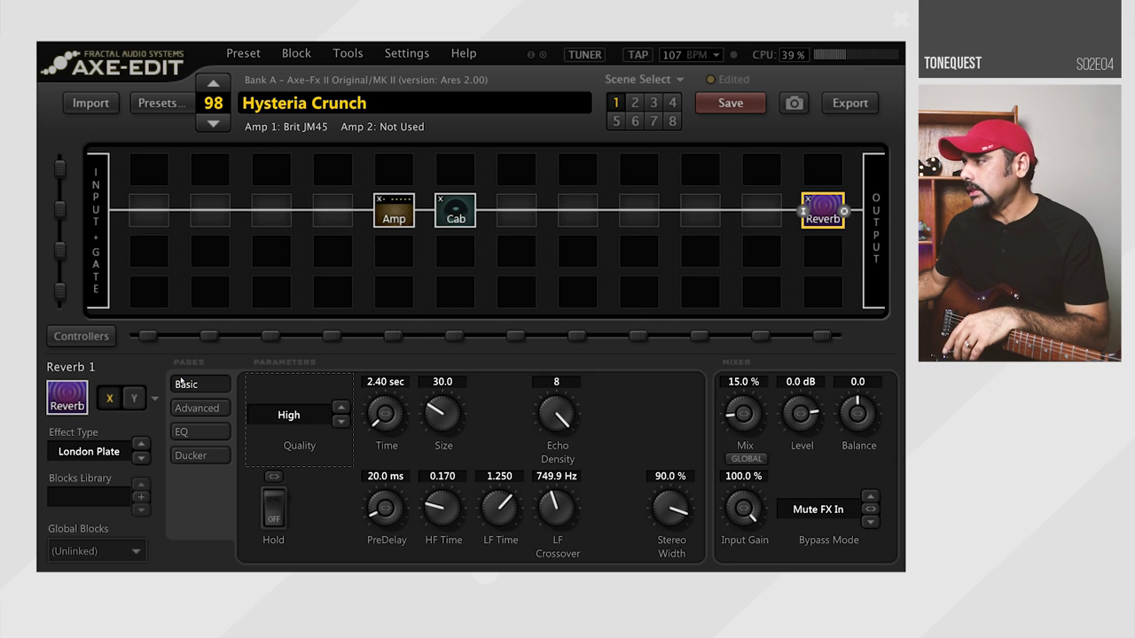
- Load preset 97 Hysteria Rhythm and view its Brit 800 Mod amp and 4x12 1960B V30 cab
{"action": "left_click", "coordinate": [213, 124]}
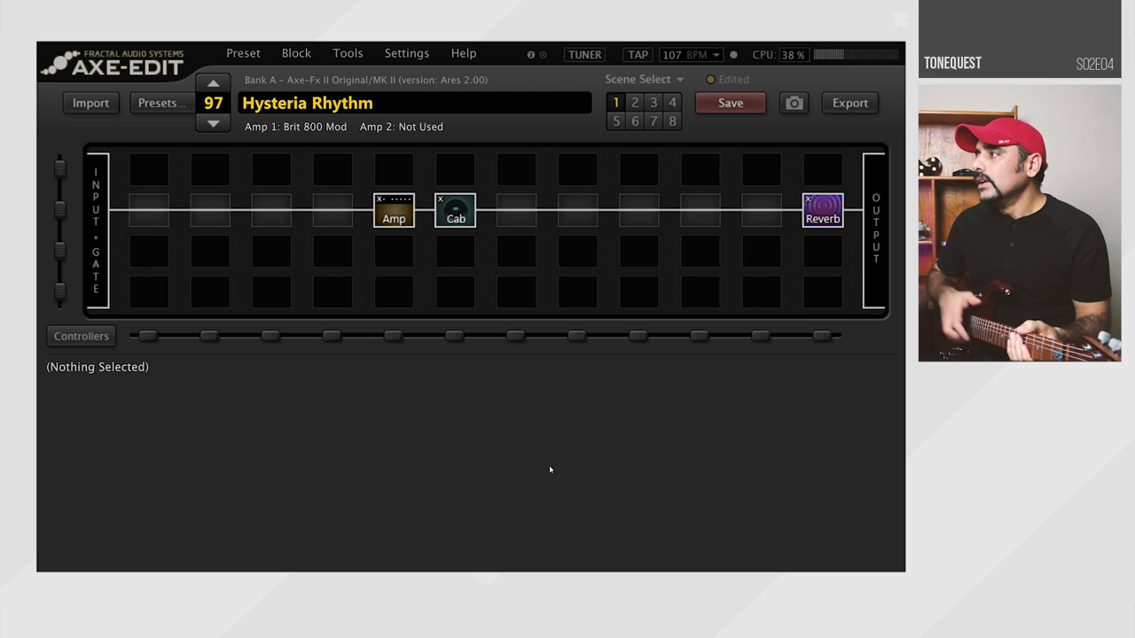
{"action": "left_click", "coordinate": [394, 216]}
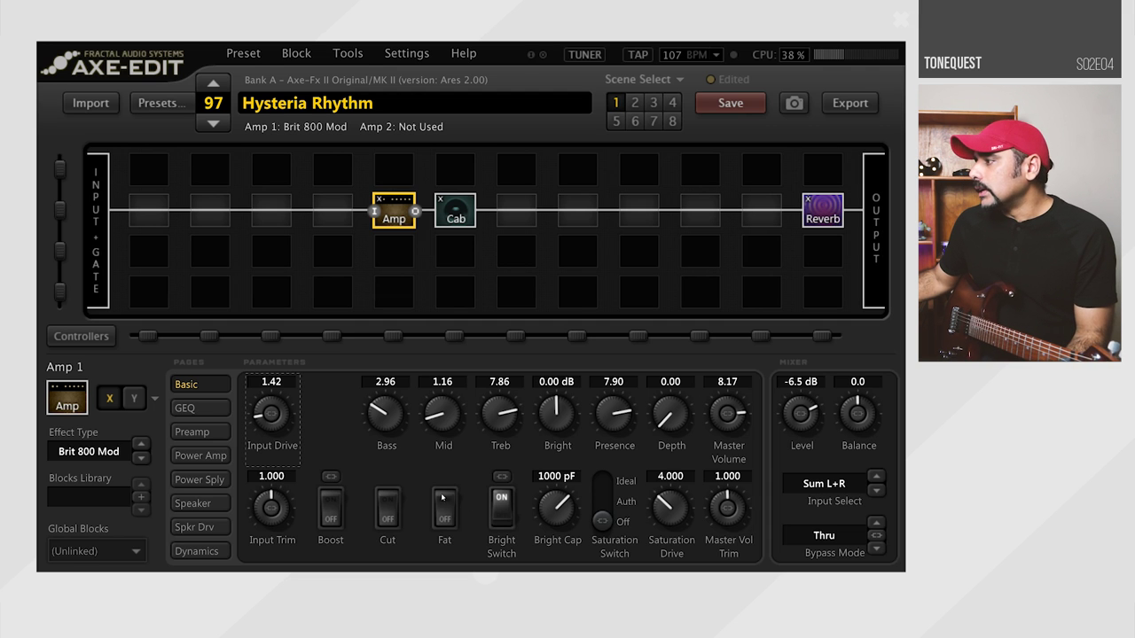
{"action": "left_click", "coordinate": [454, 217]}
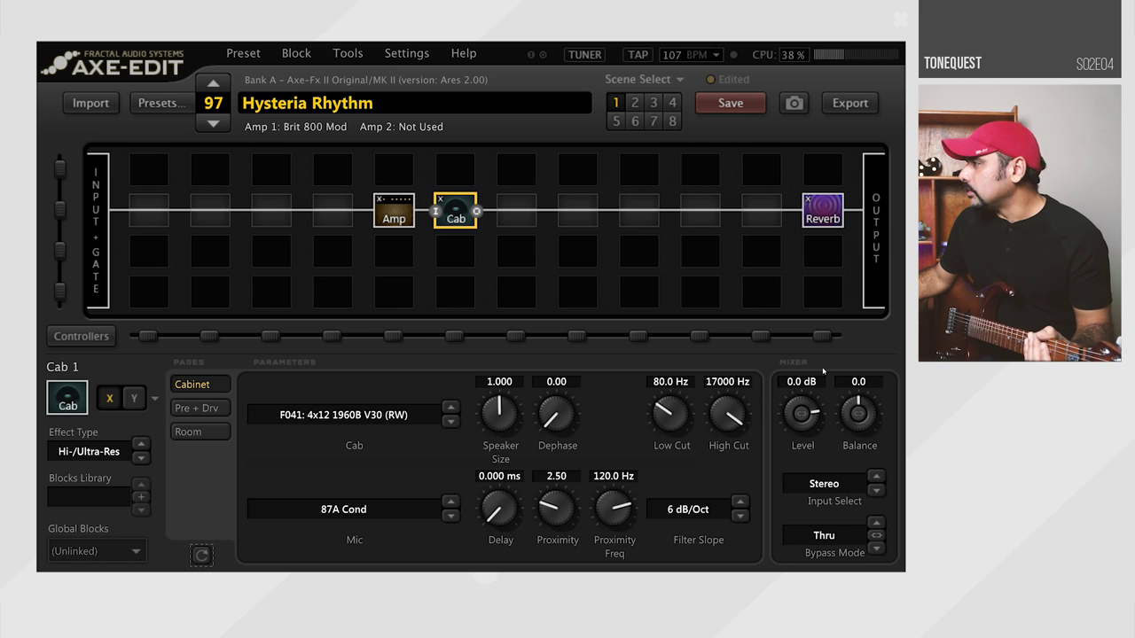
- Check Hysteria Rhythm's Reverb block settings, then return to its cabinet block
{"action": "left_click", "coordinate": [823, 211]}
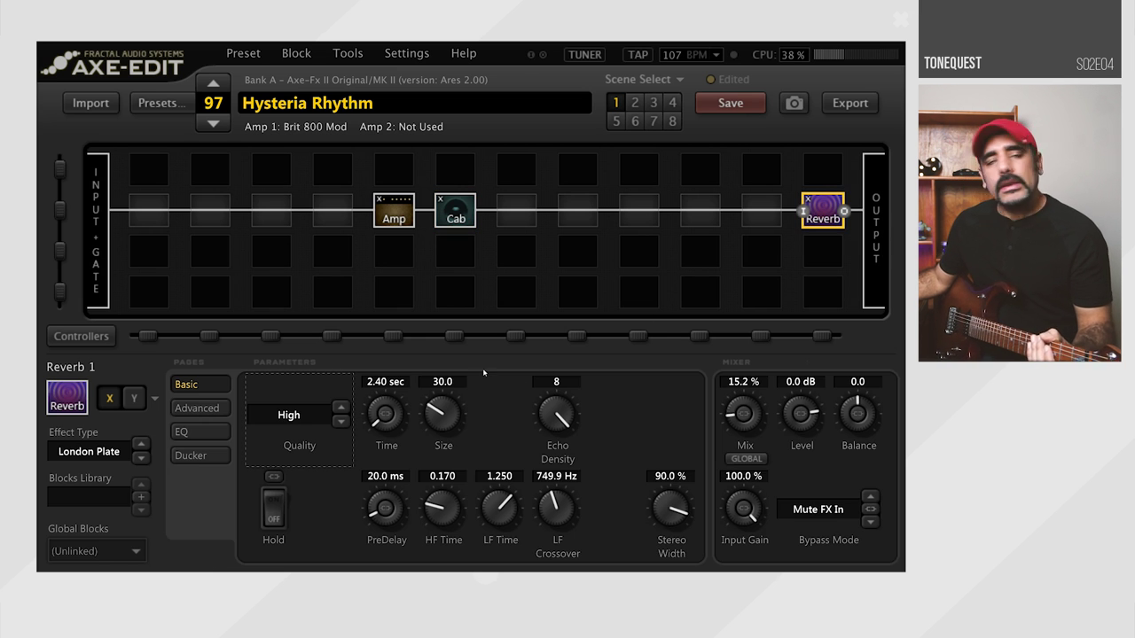
{"action": "left_click", "coordinate": [444, 219]}
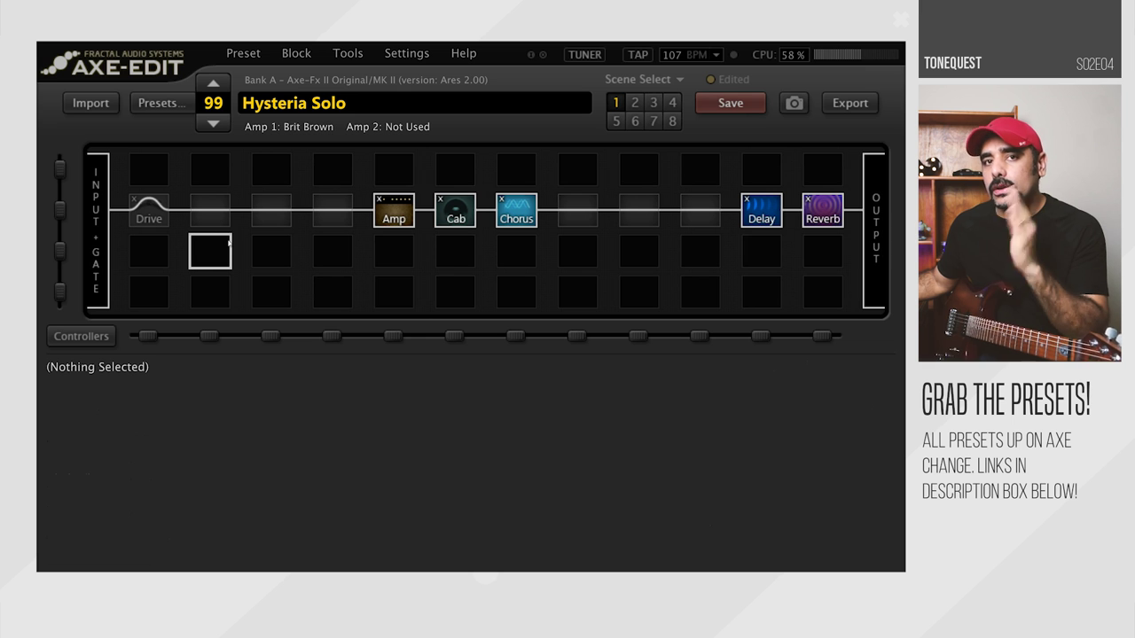
- Show the Brit Brown amp: Input Drive 3.20, Bass 1.27, Mid 1.69, Treble 6.62, Master 8.02
{"action": "left_click", "coordinate": [387, 213]}
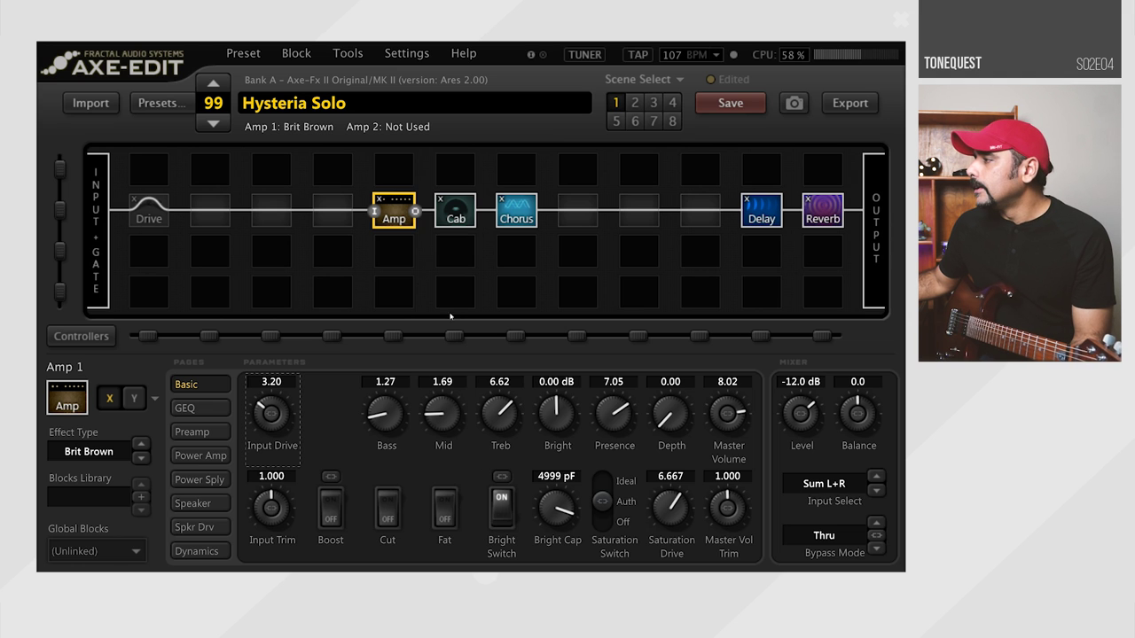
- Step through Cab, Chorus and Chorus Tone pages, ending on the Digital Stereo delay (1/4 Dot, 20% feedback)
{"action": "left_click", "coordinate": [408, 302]}
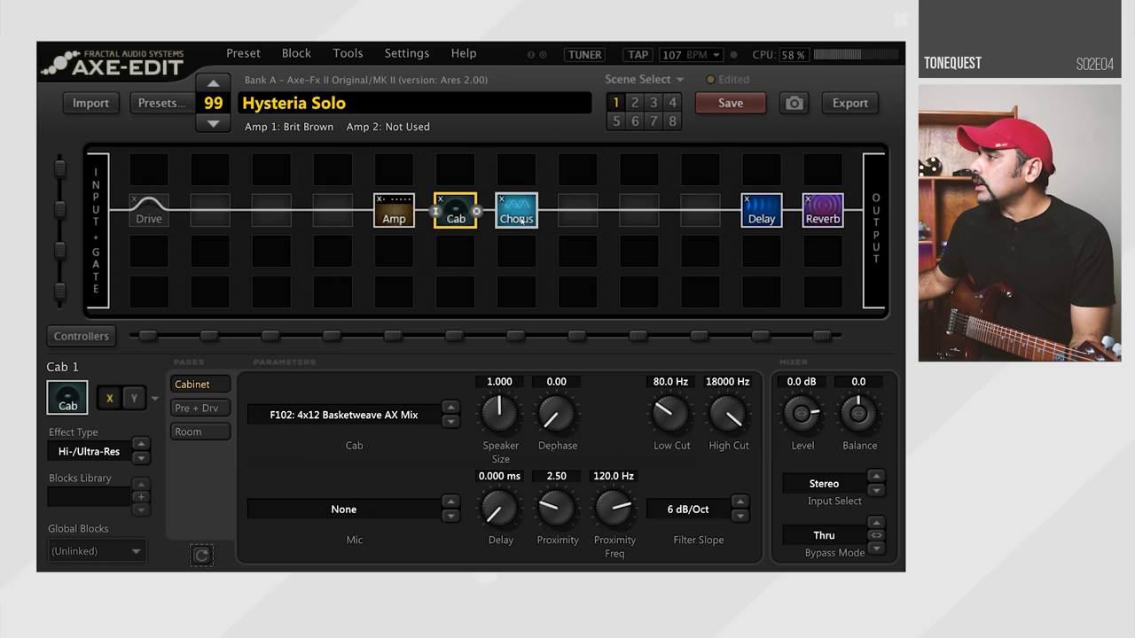
{"action": "left_click", "coordinate": [516, 219]}
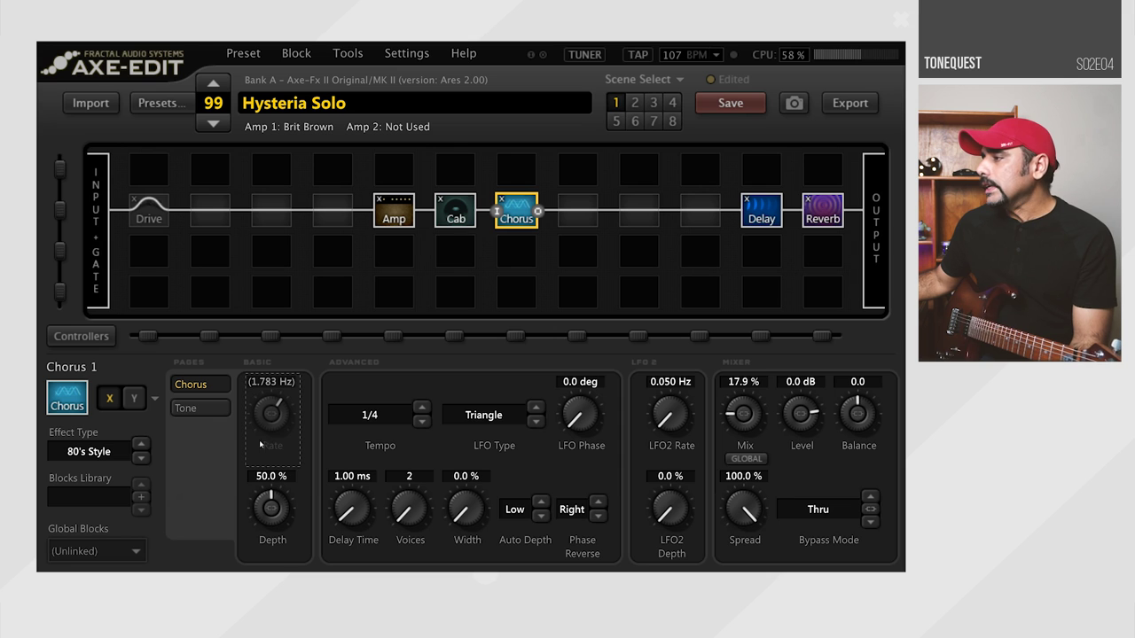
{"action": "left_click", "coordinate": [204, 410]}
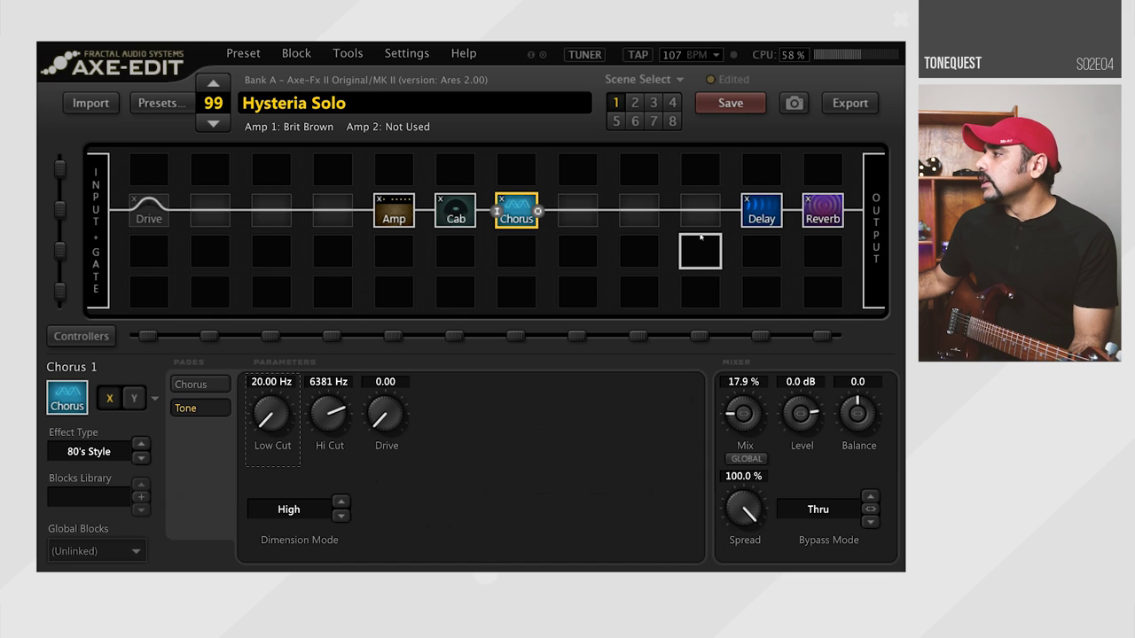
{"action": "left_click", "coordinate": [761, 211]}
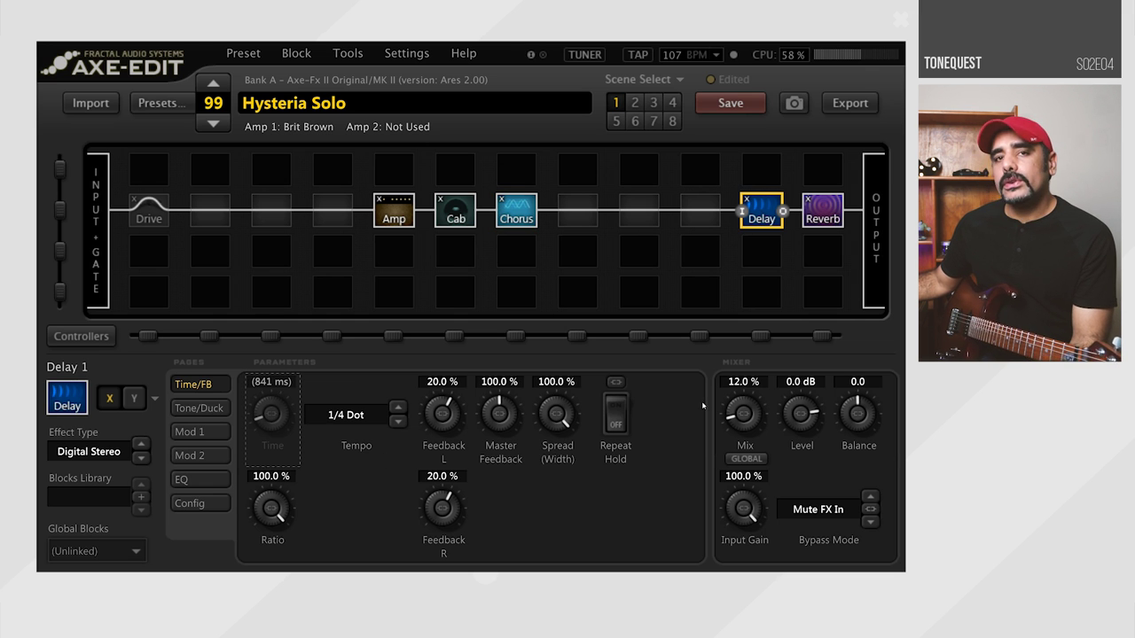
- Check the delay's EQ and Time/FB pages, then show the Medium Hall reverb (1.80 sec, 38.2% mix)
{"action": "left_click", "coordinate": [193, 483]}
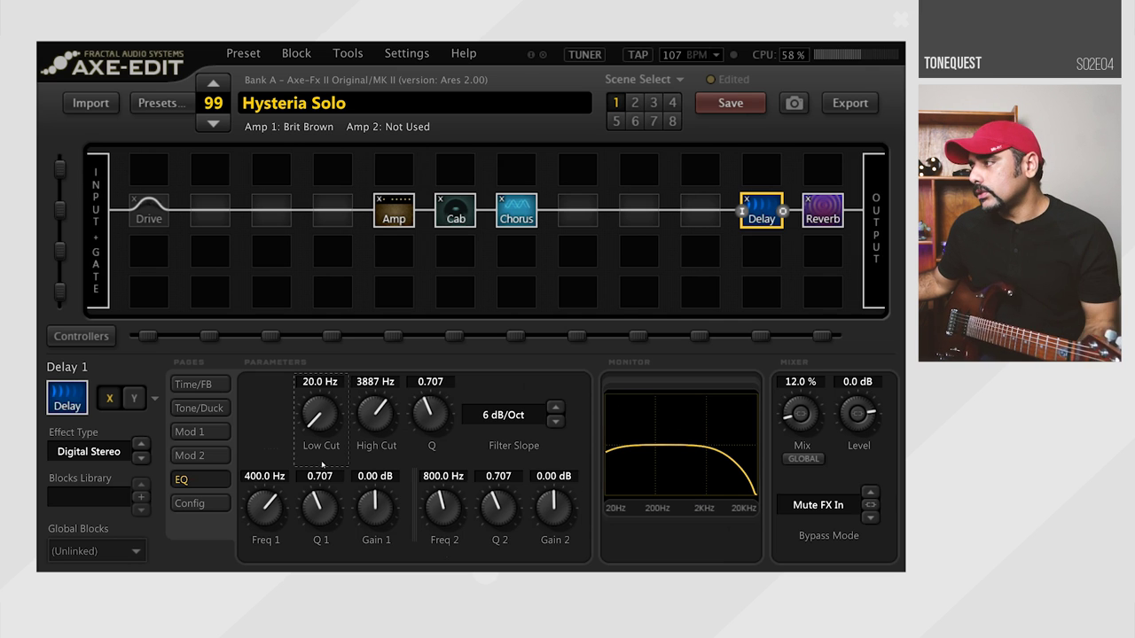
{"action": "left_click", "coordinate": [214, 383]}
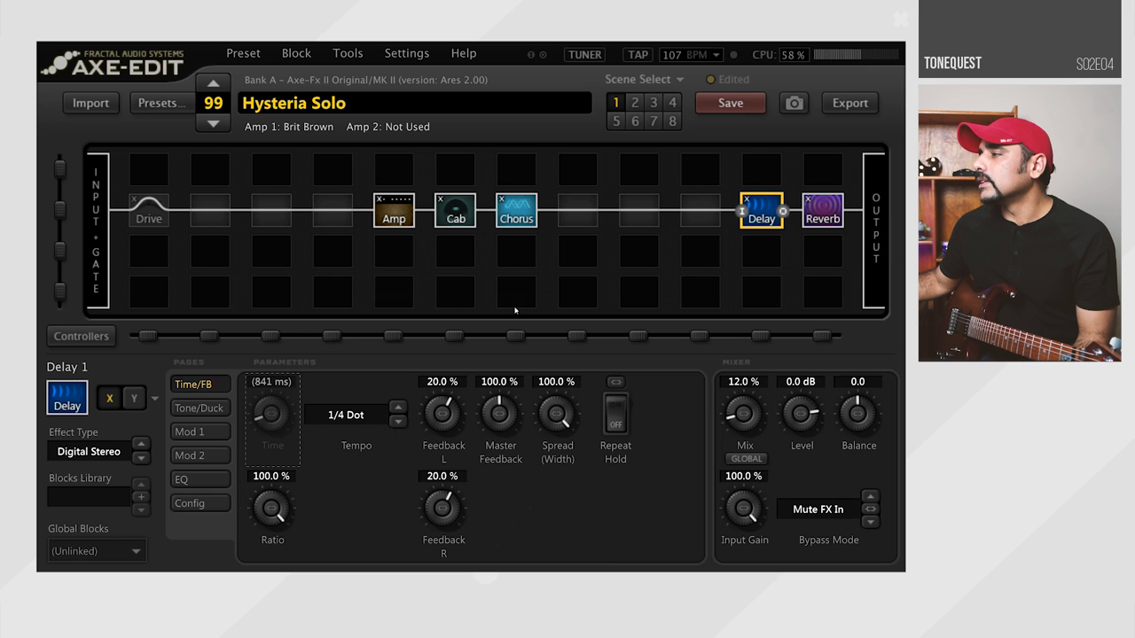
{"action": "left_click", "coordinate": [823, 220]}
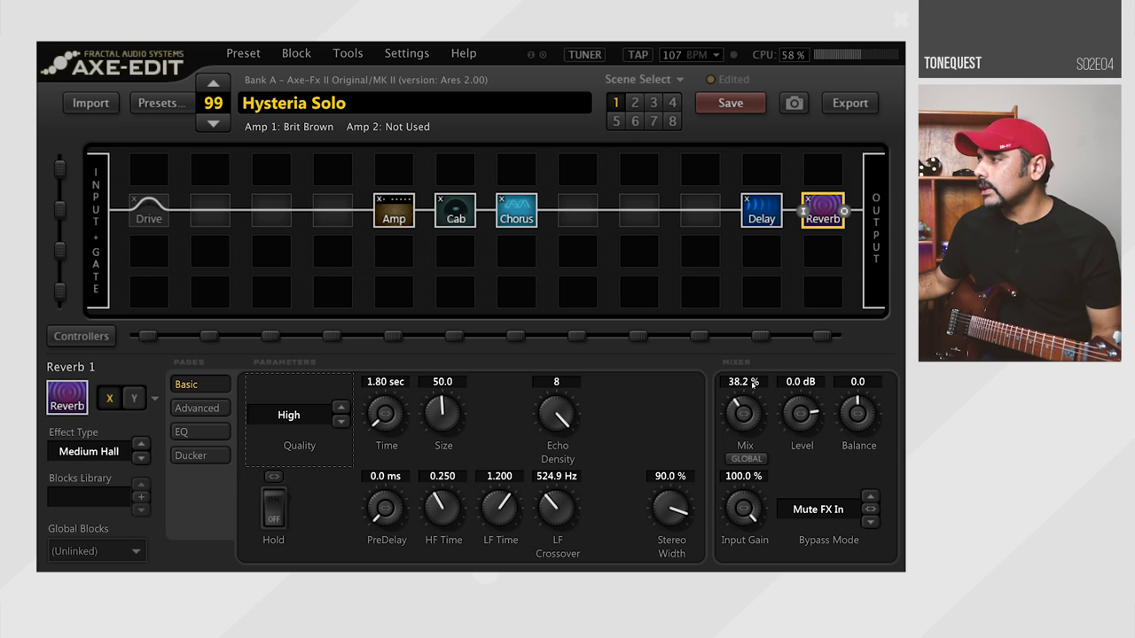
- Reopen the Cab block showing F102 4x12 Basketweave AX Mix with 80–18000 Hz cuts
{"action": "left_click", "coordinate": [455, 216]}
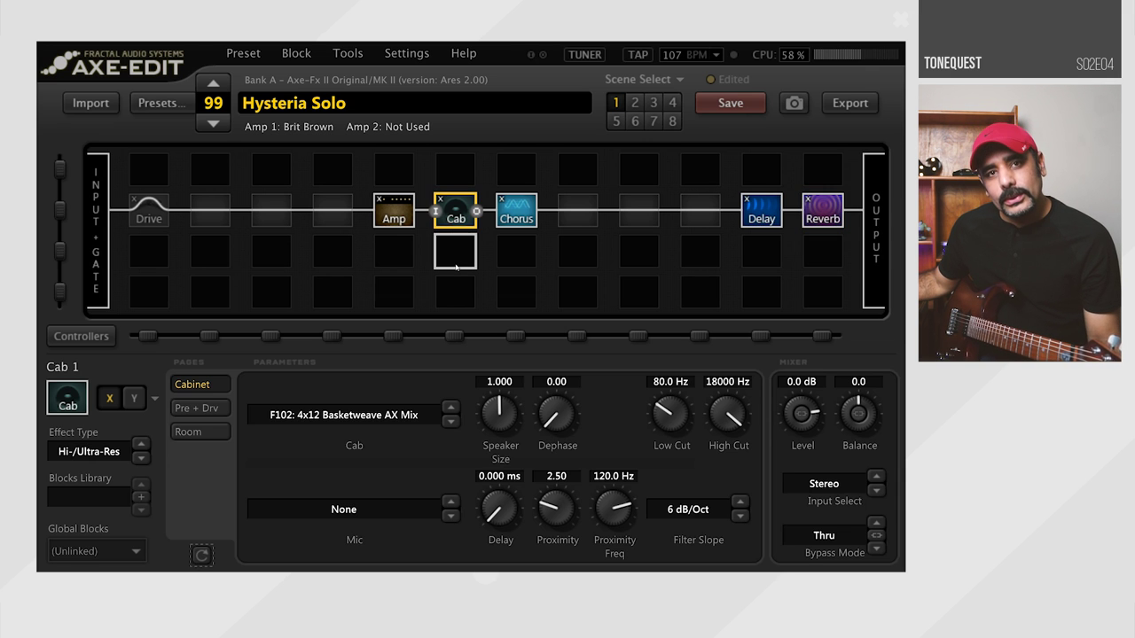